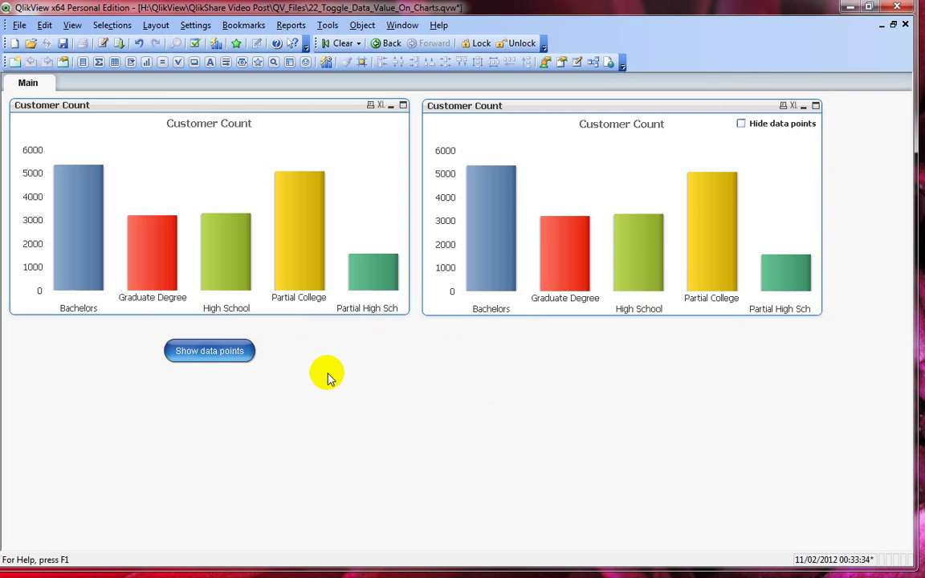
key(ctrl+alt+v)
click(305, 149)
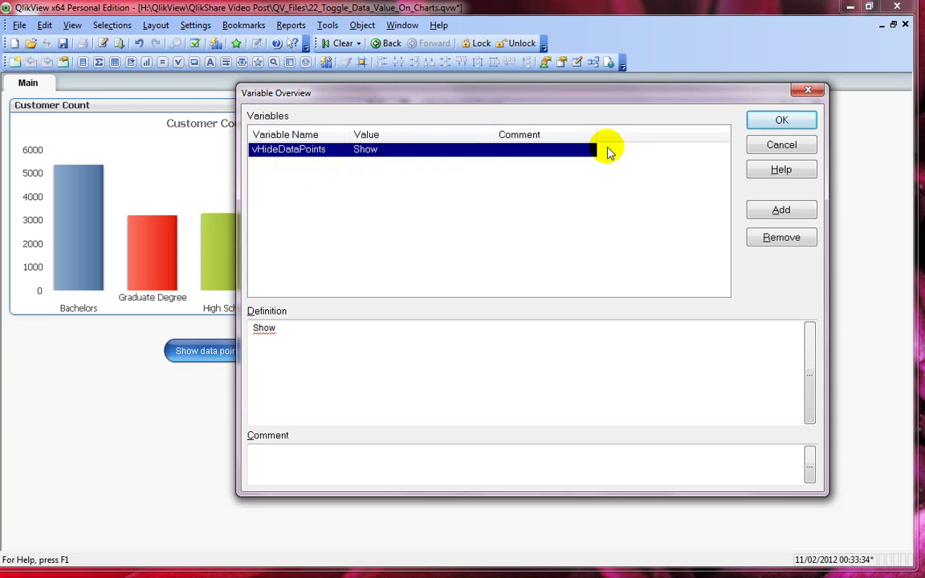
click(785, 119)
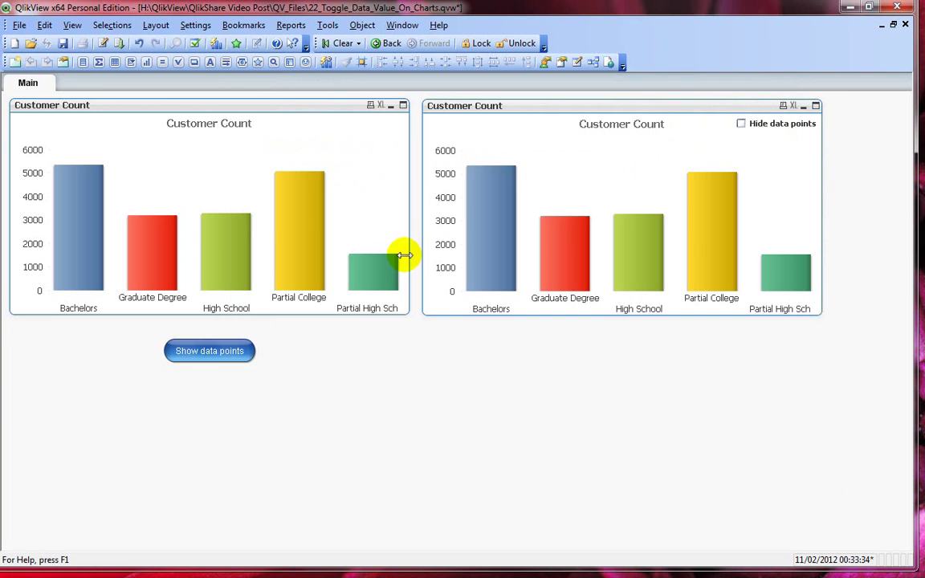
Open the Show data points button's properties to its Set Variable action for vHideDataPoints.
right_click(197, 348)
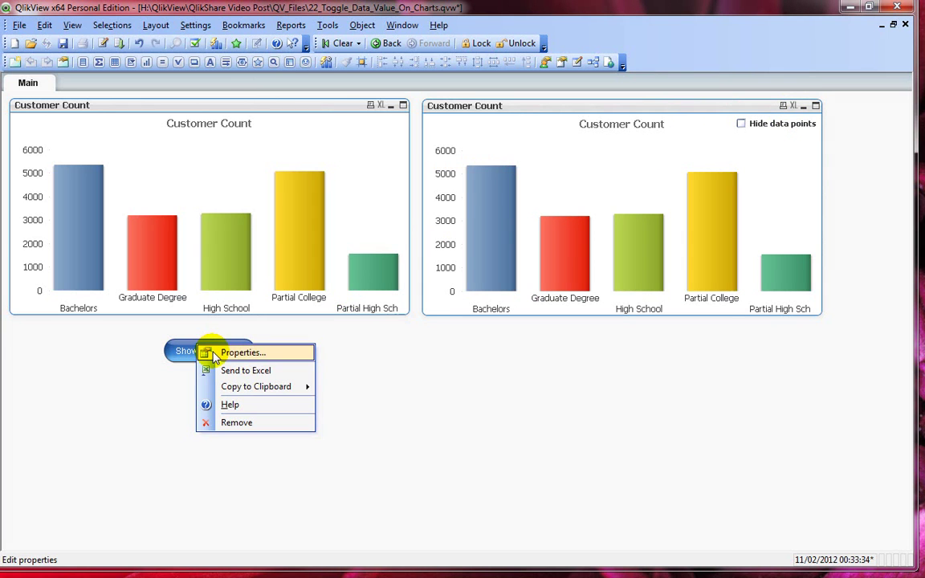
click(210, 353)
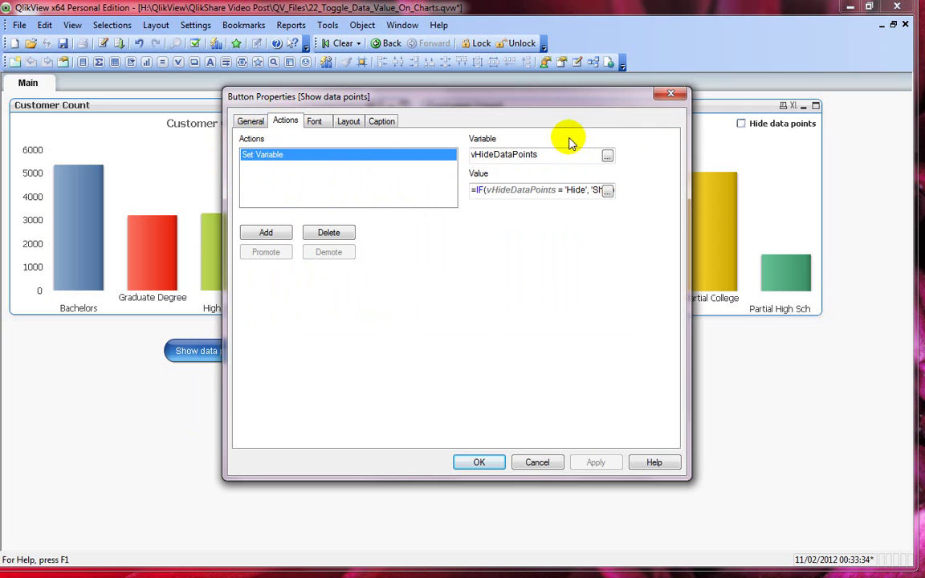
drag(553, 155, 433, 150)
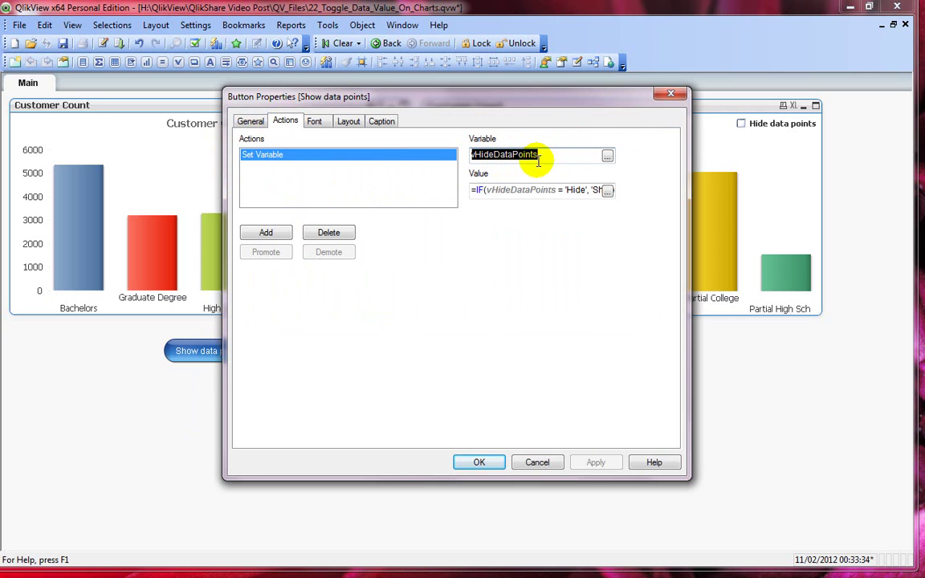
Review the value expression =IF(vHideDataPoints = 'Hide', 'Show', 'Hide') in the editor, then close it.
click(608, 191)
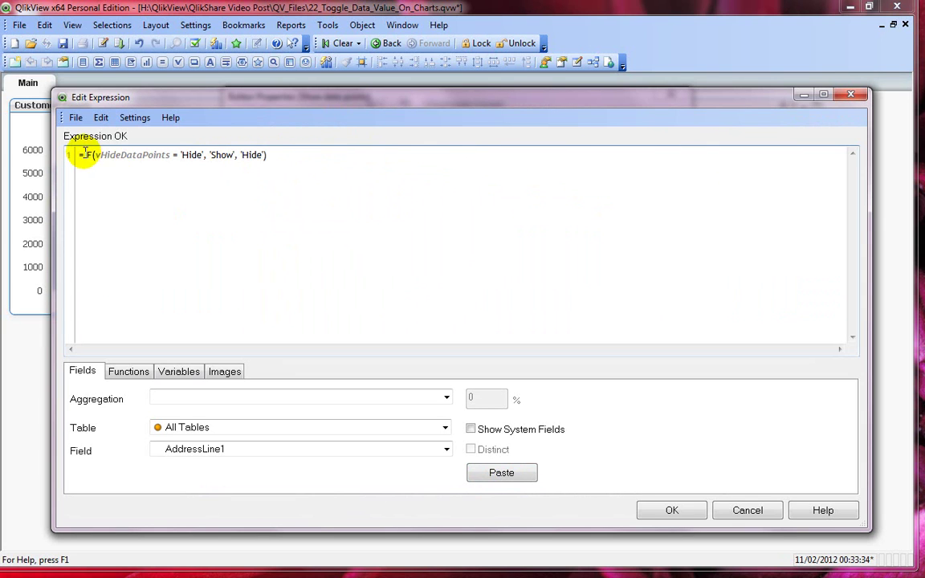
drag(83, 155, 152, 157)
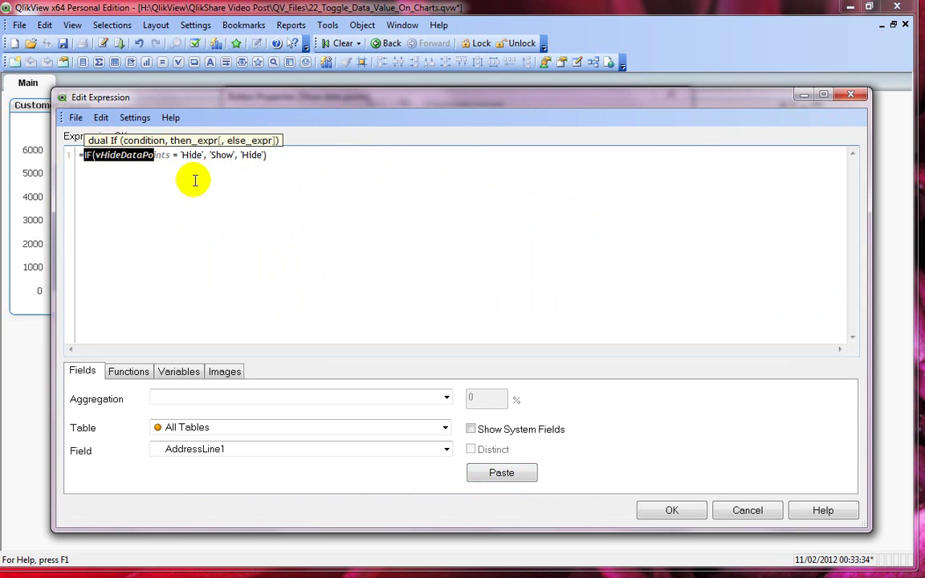
click(174, 162)
double_click(114, 157)
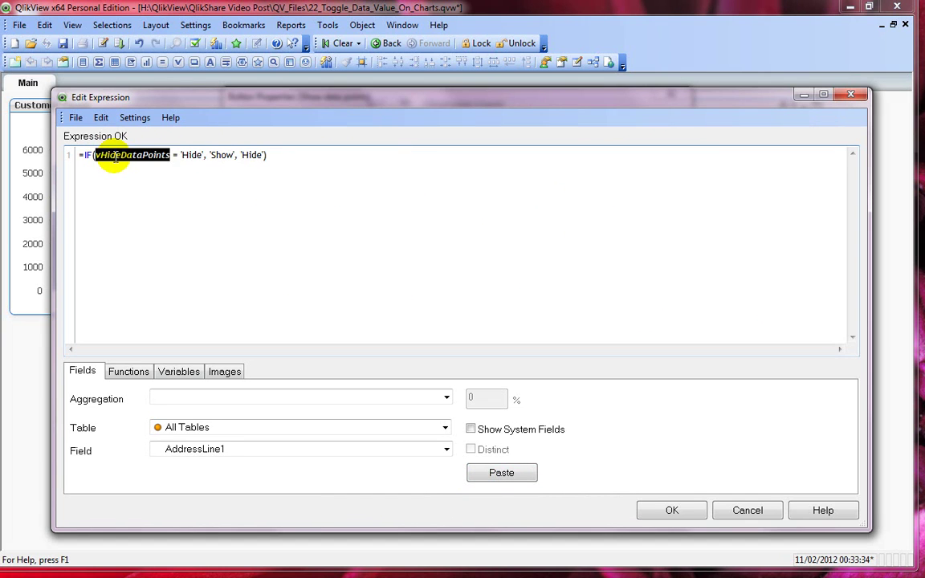
double_click(191, 155)
click(229, 158)
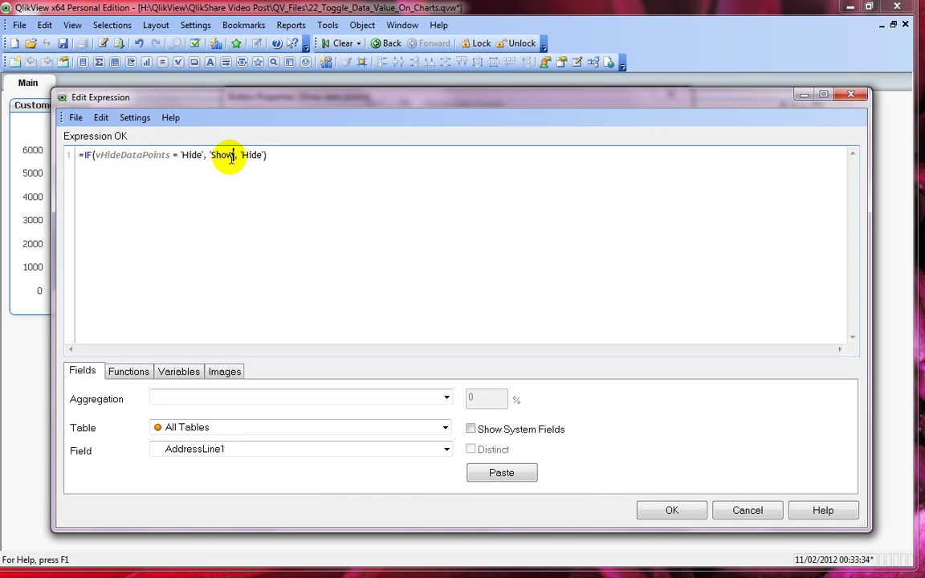
double_click(232, 158)
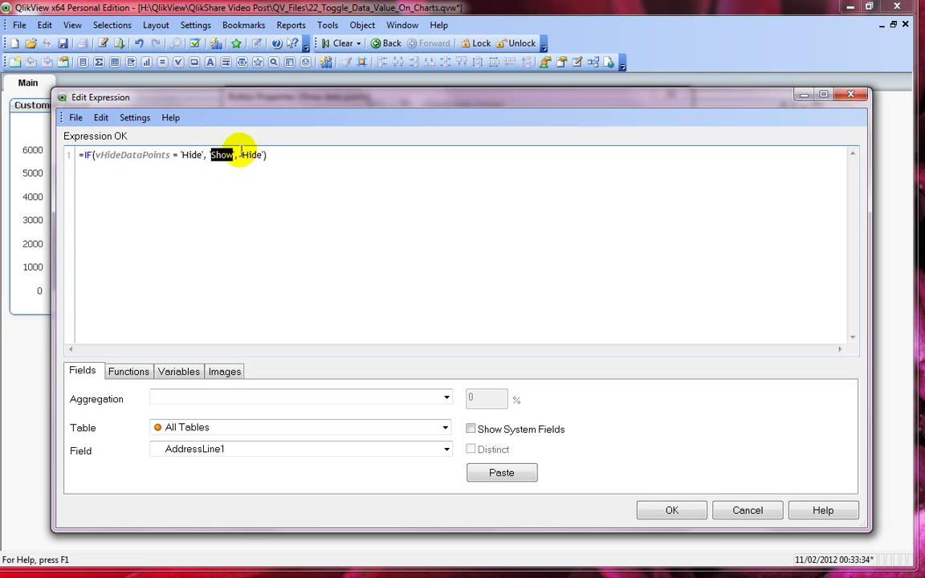
double_click(252, 156)
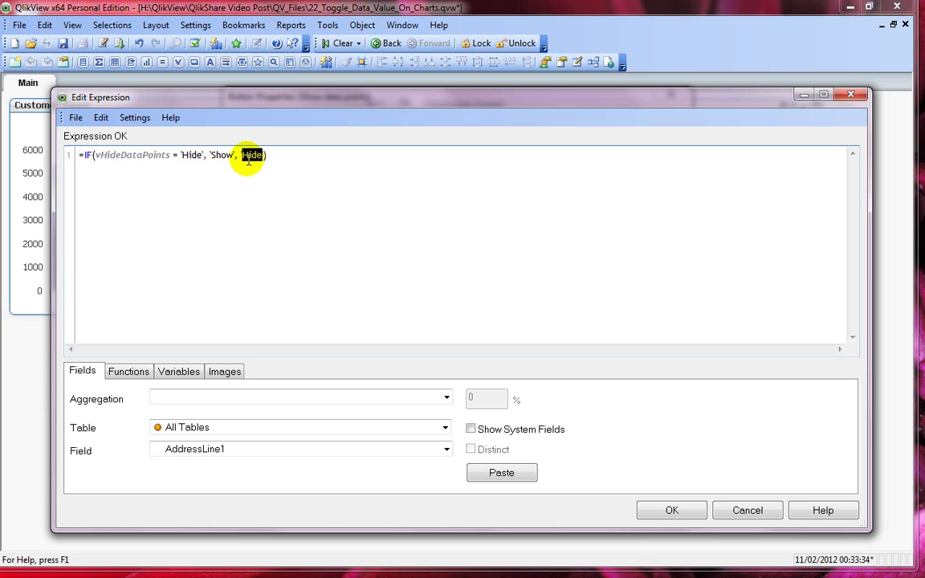
click(74, 152)
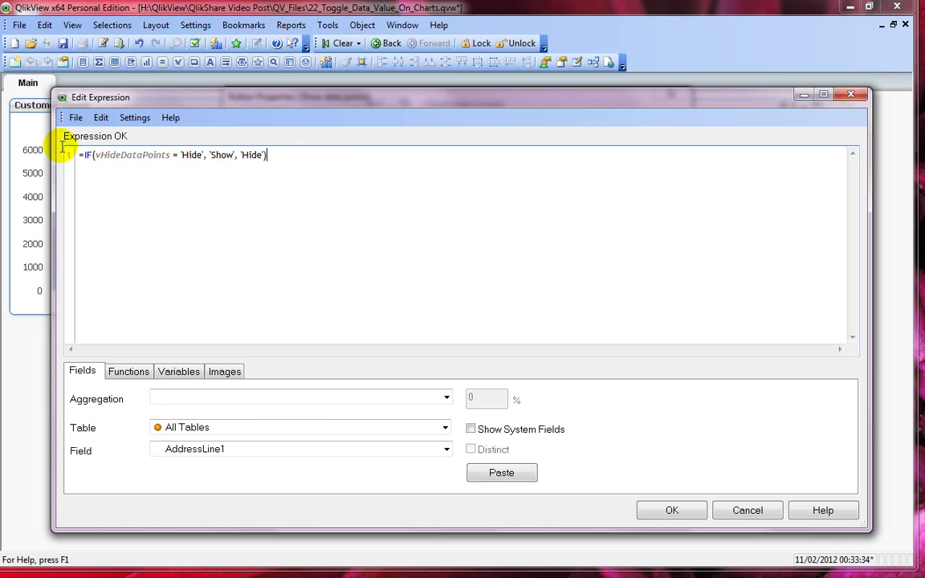
click(659, 504)
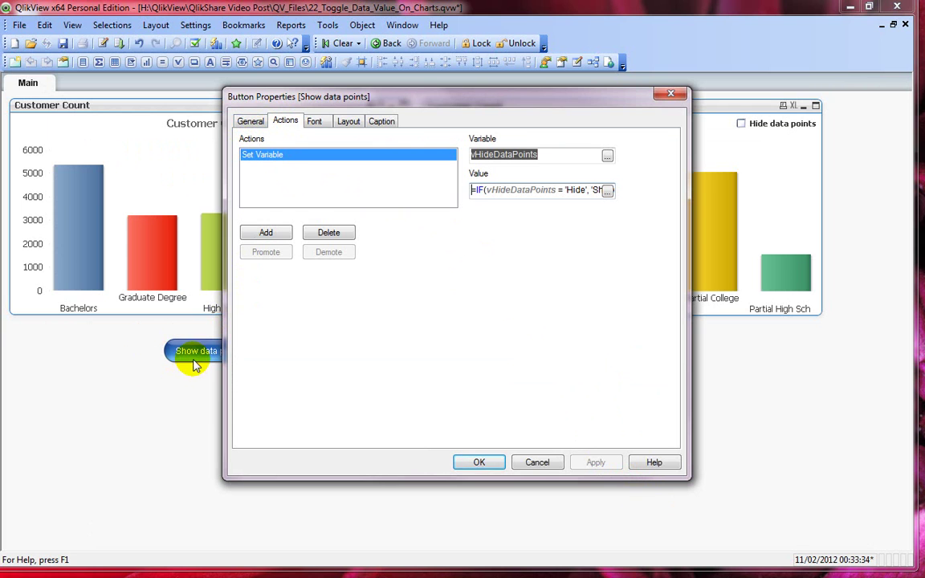
Review the button label expression =vHideDataPoints & ' data points' on the General tab, then close Button Properties.
click(250, 120)
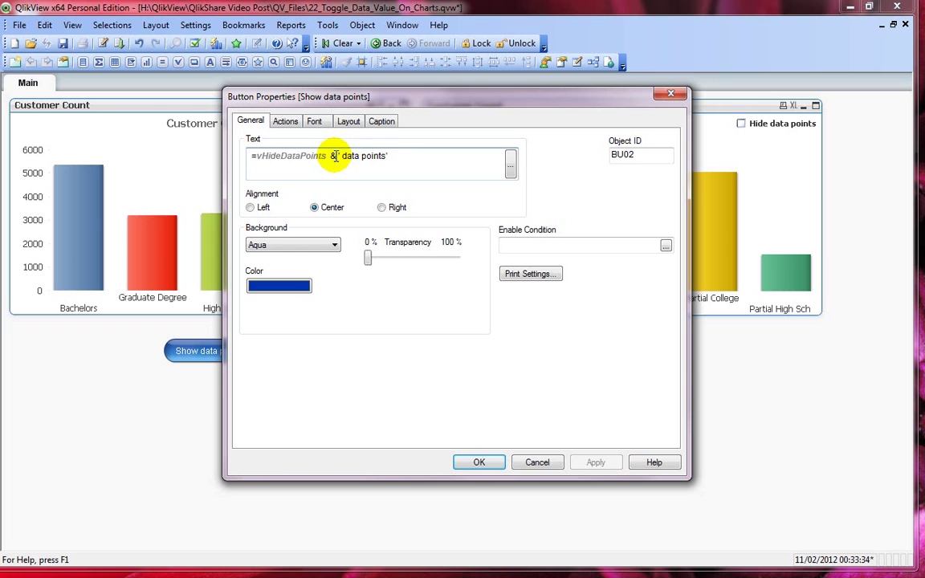
drag(337, 155, 402, 148)
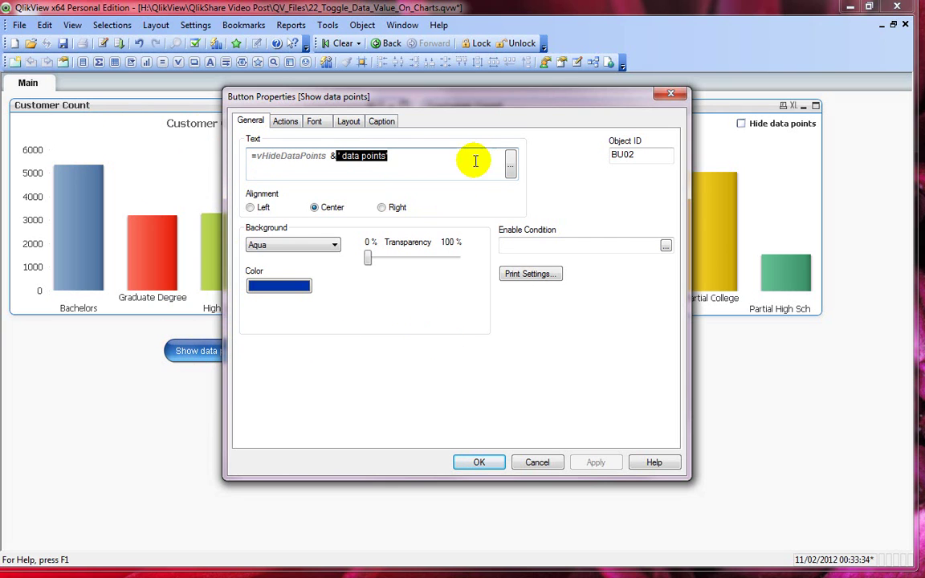
drag(478, 102, 602, 101)
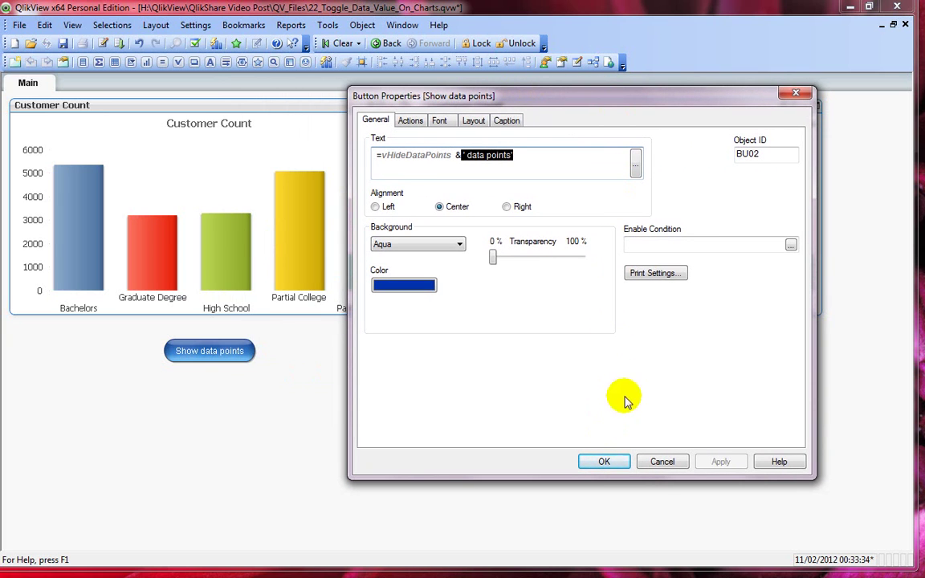
click(599, 462)
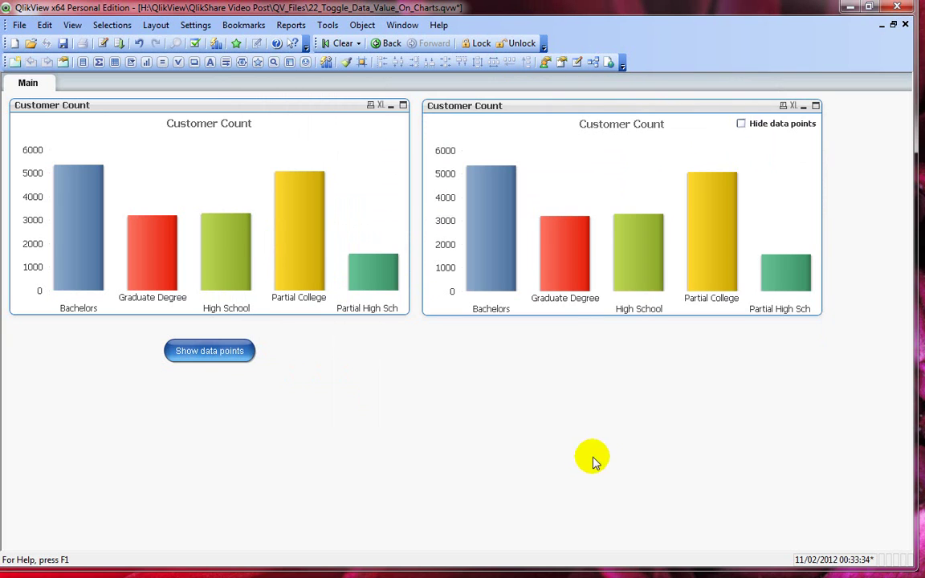
Show values on the left chart and check its Show condition vHideDataPoints = 'Hide' in Chart Properties.
click(222, 357)
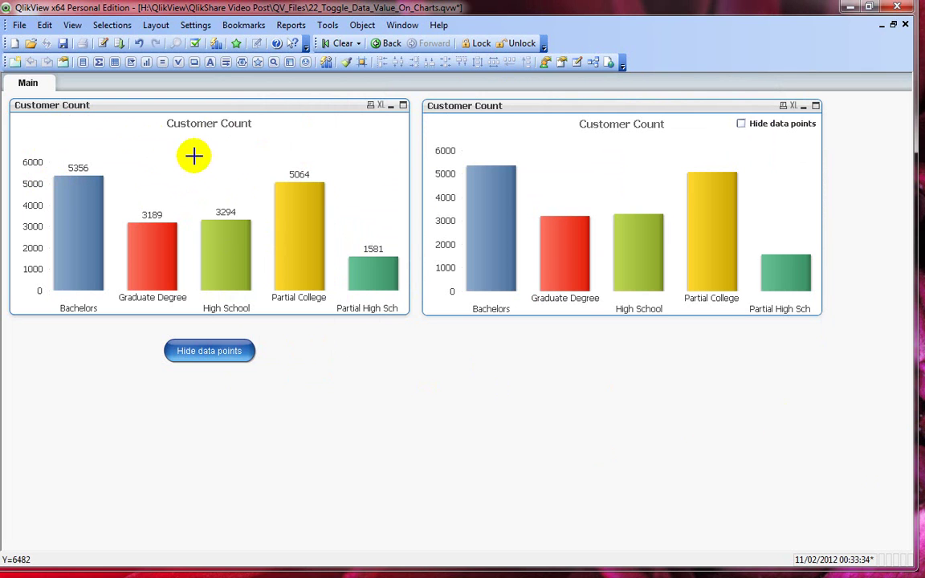
right_click(286, 105)
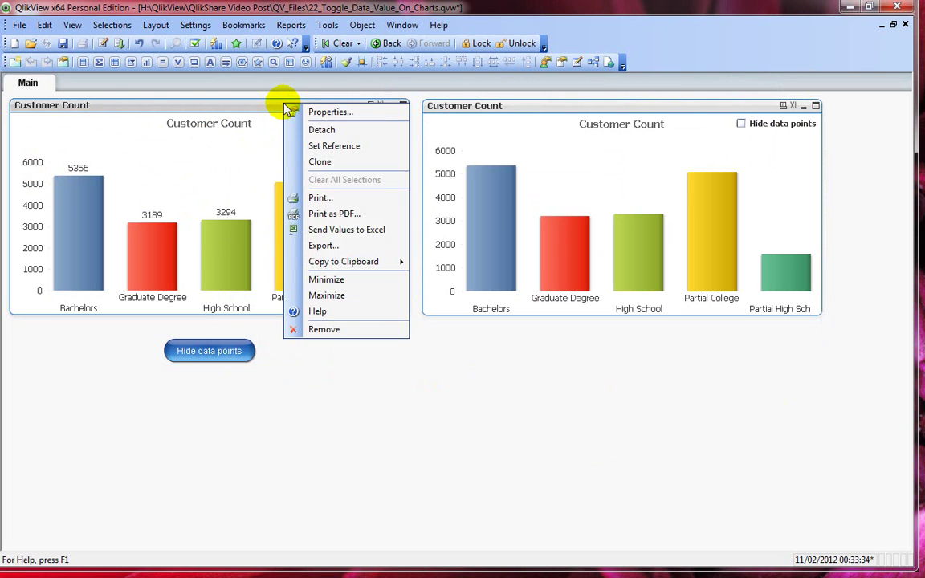
click(330, 113)
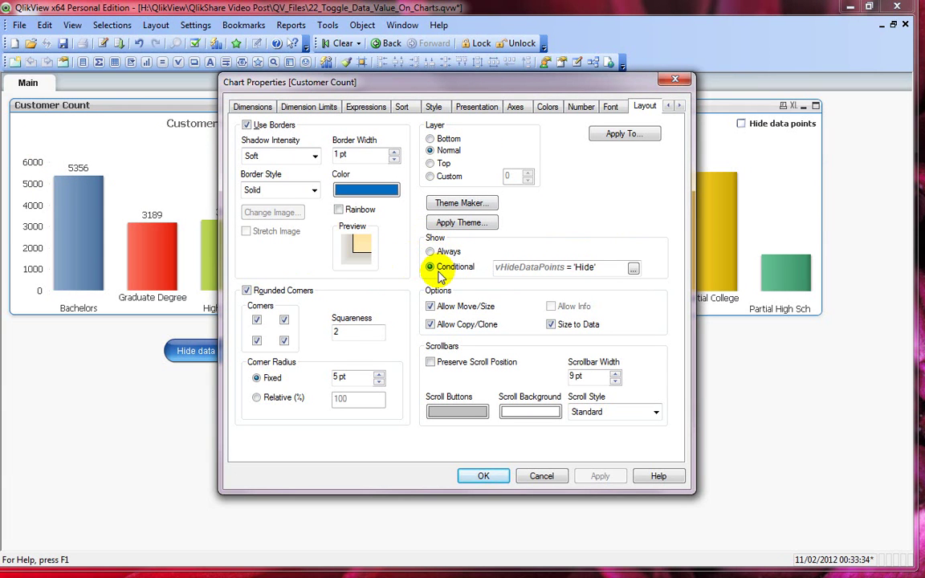
drag(596, 267, 536, 275)
double_click(536, 267)
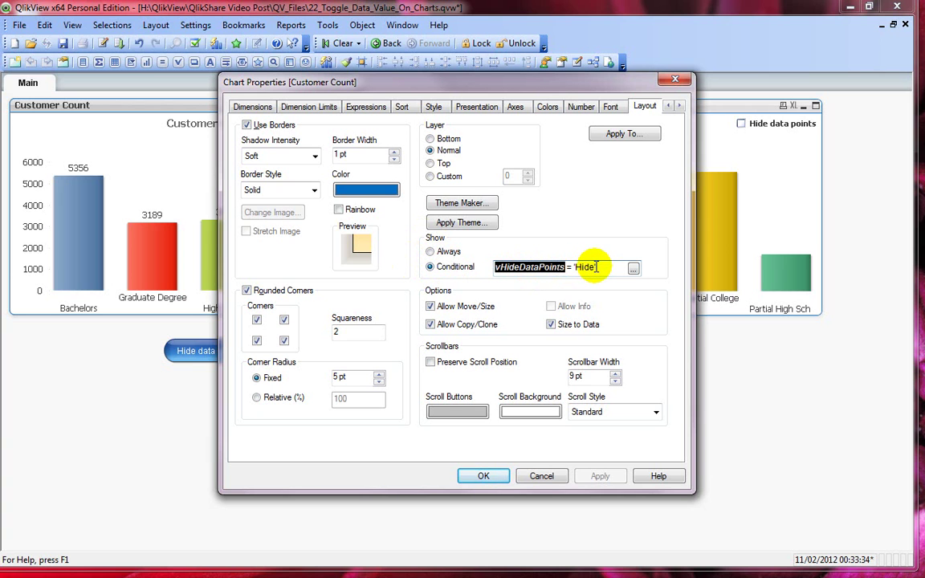
click(477, 476)
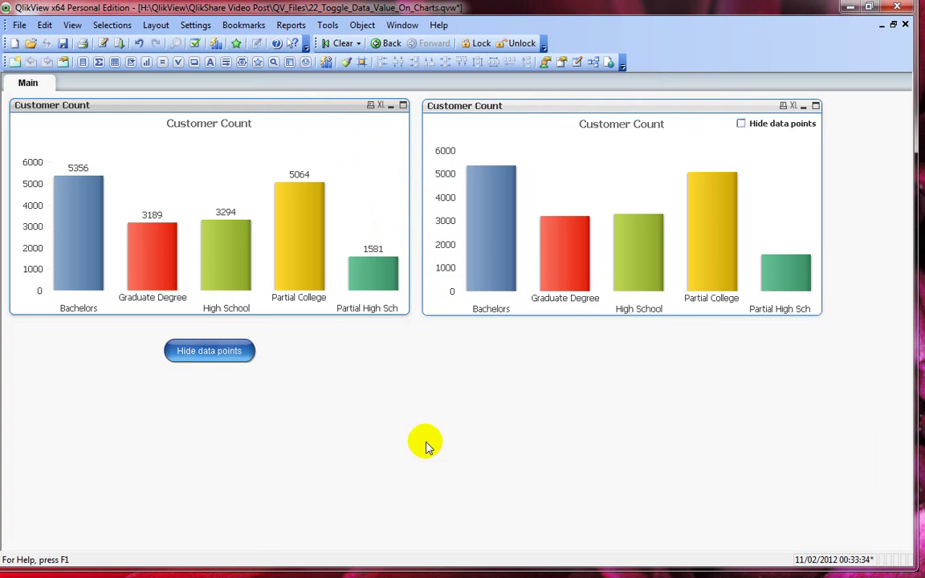
click(199, 354)
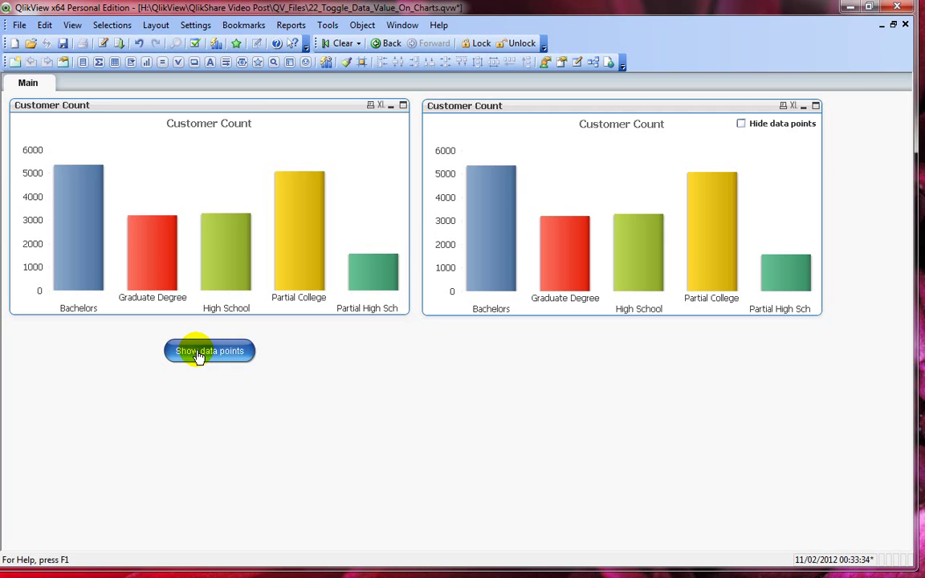
click(198, 354)
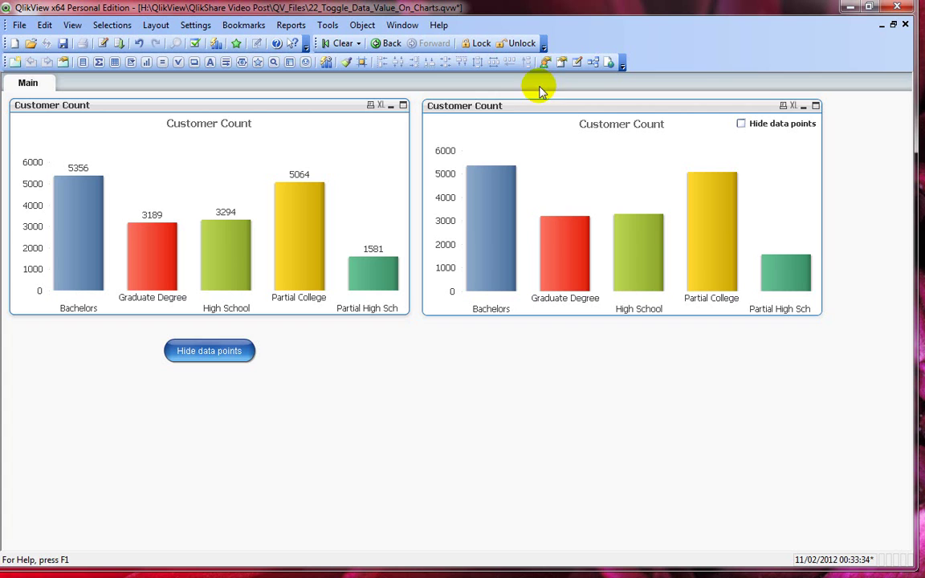
click(481, 107)
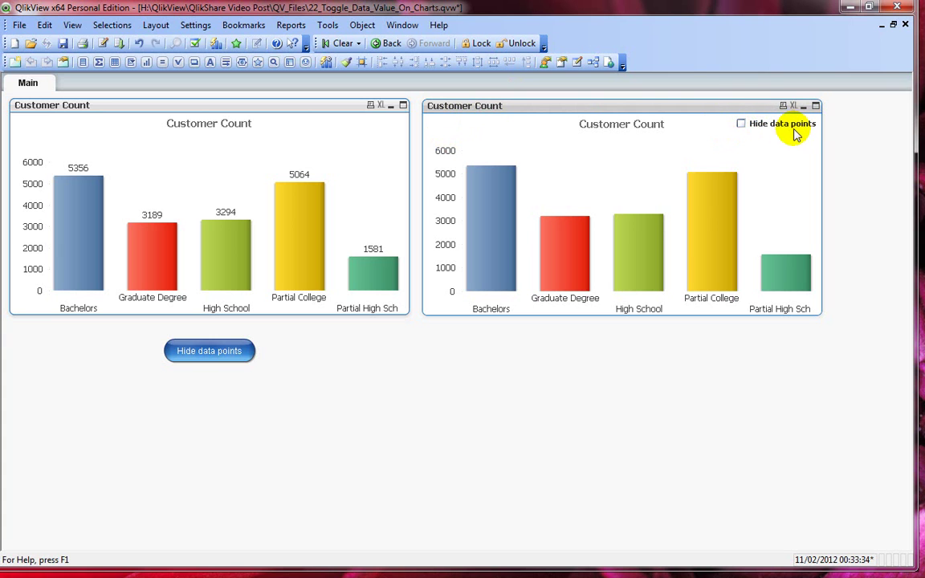
Toggle the right chart's Hide data points checkbox several times, leaving its bar values hidden.
click(741, 125)
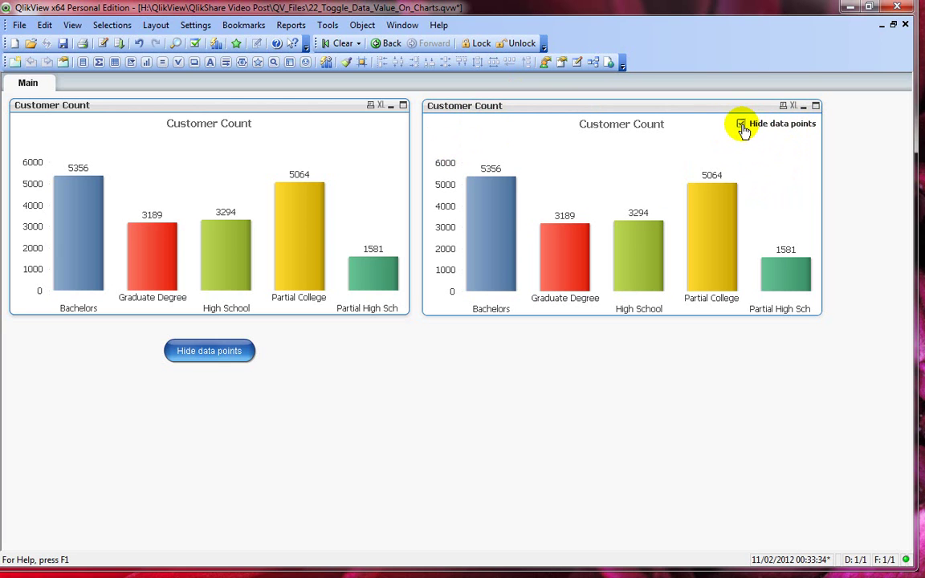
click(742, 126)
click(743, 126)
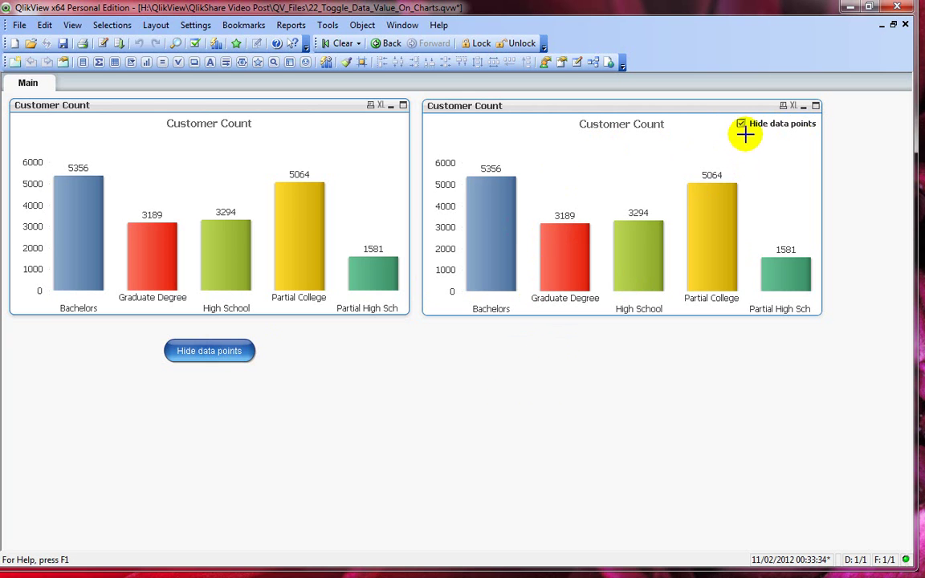
click(740, 123)
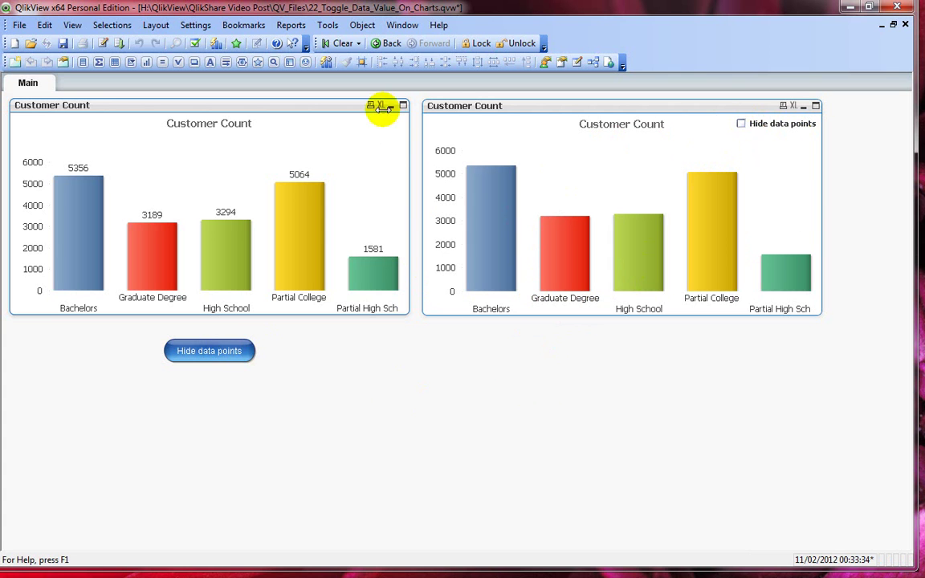
click(327, 25)
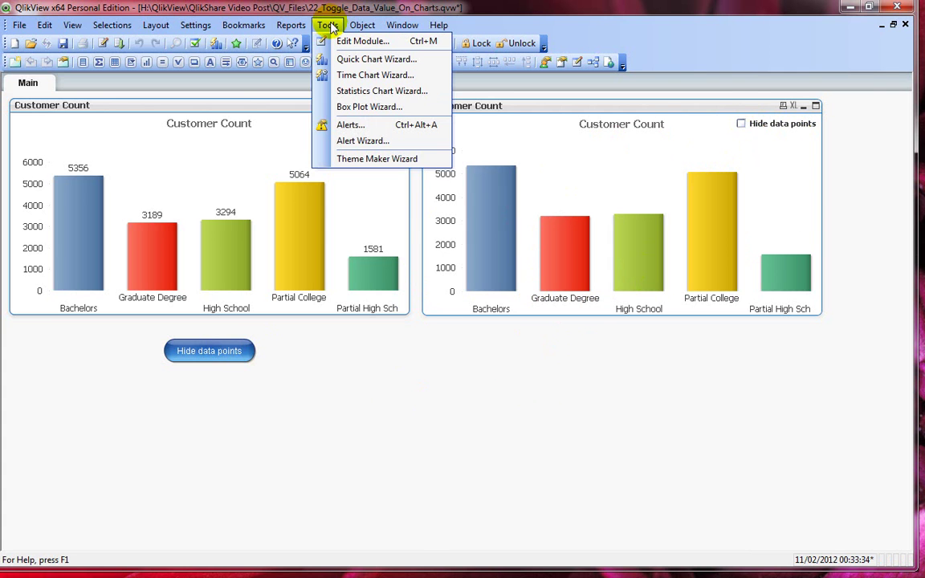
In Edit Module, delete the blank line 11 before End Sub in SetNumbersOnChart.
click(342, 40)
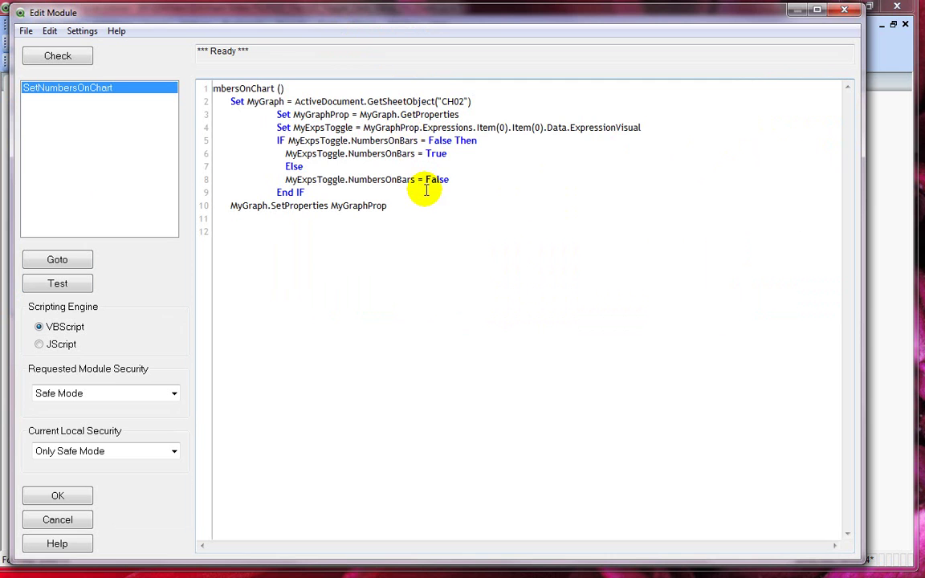
key(ctrl+Home)
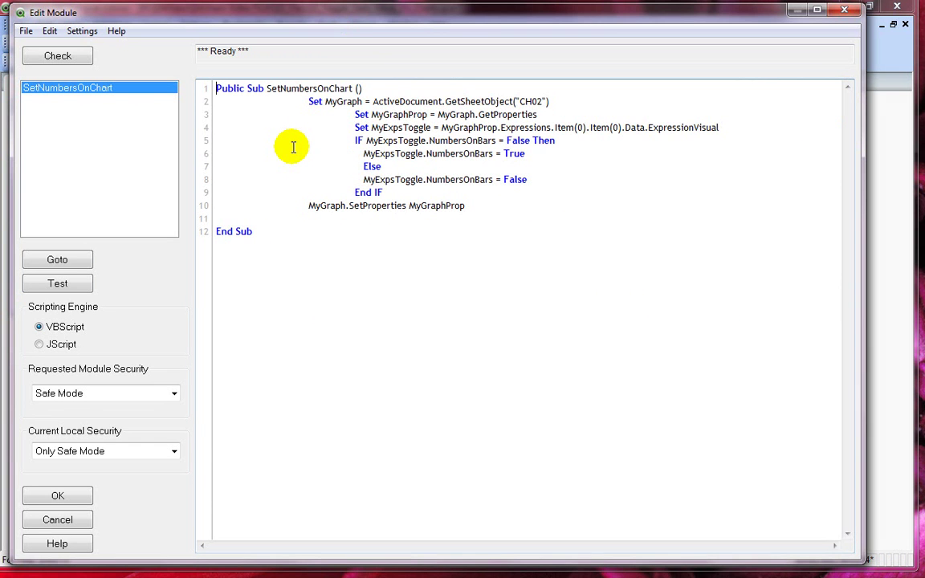
drag(305, 102, 341, 222)
click(282, 225)
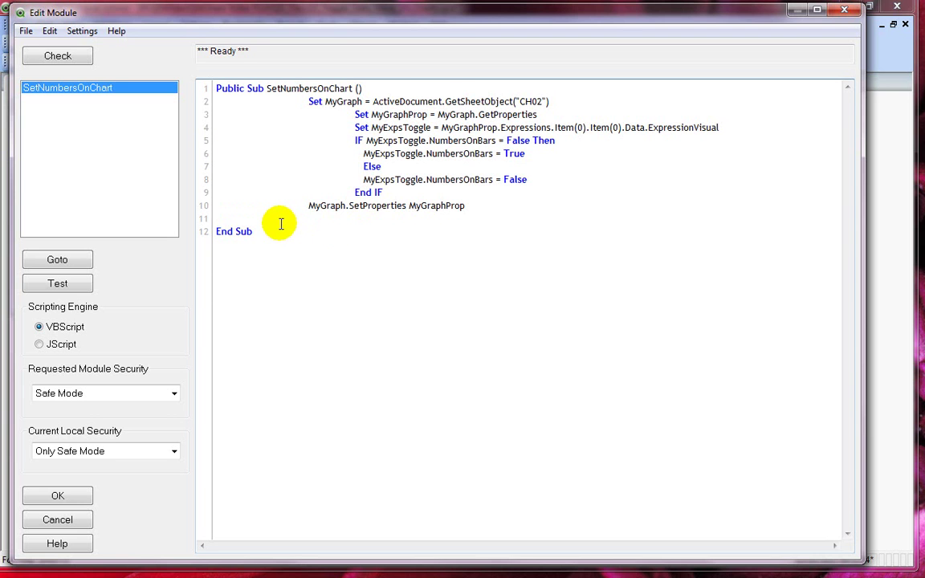
key(BackSpace)
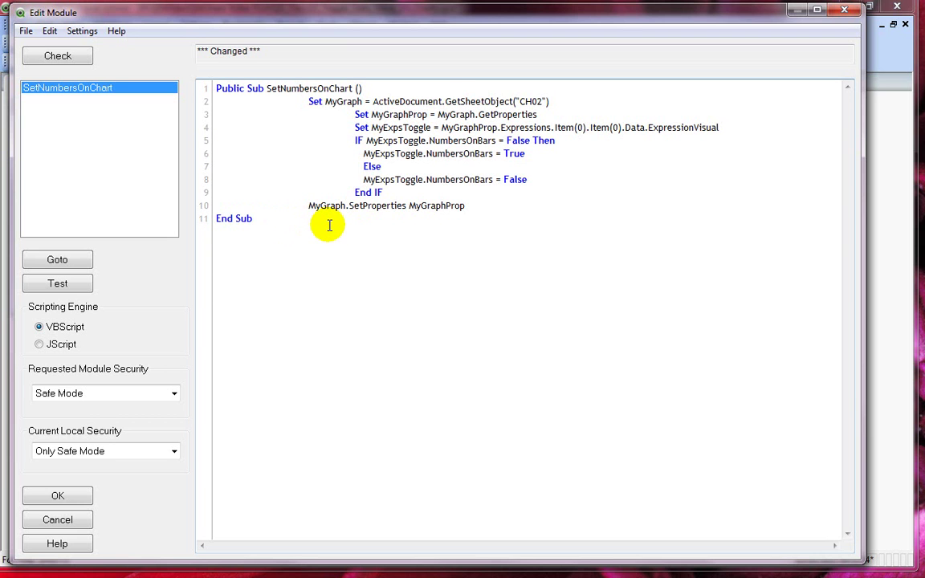
Walk through line 2, Set MyGraph = ActiveDocument.GetSheetObject for chart CH02.
drag(302, 101, 366, 98)
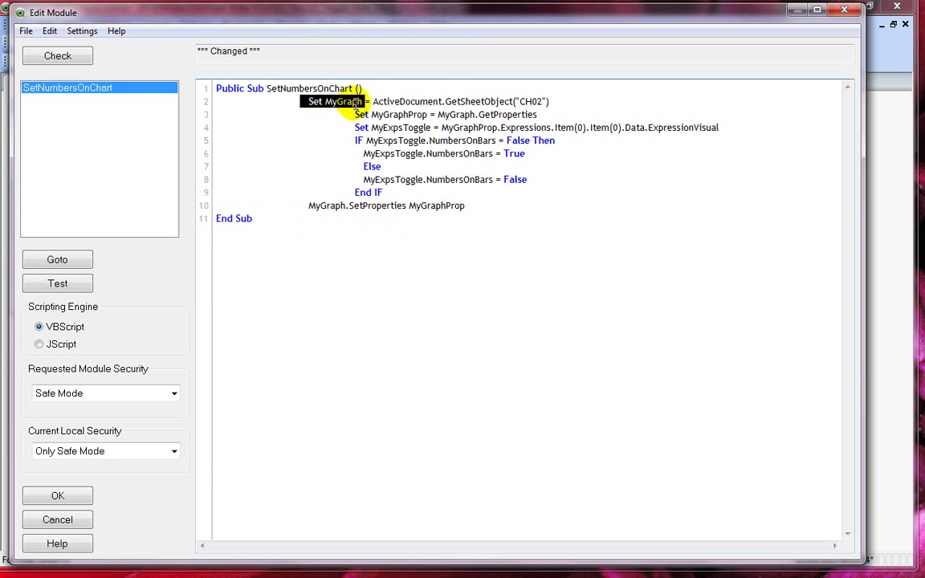
double_click(375, 103)
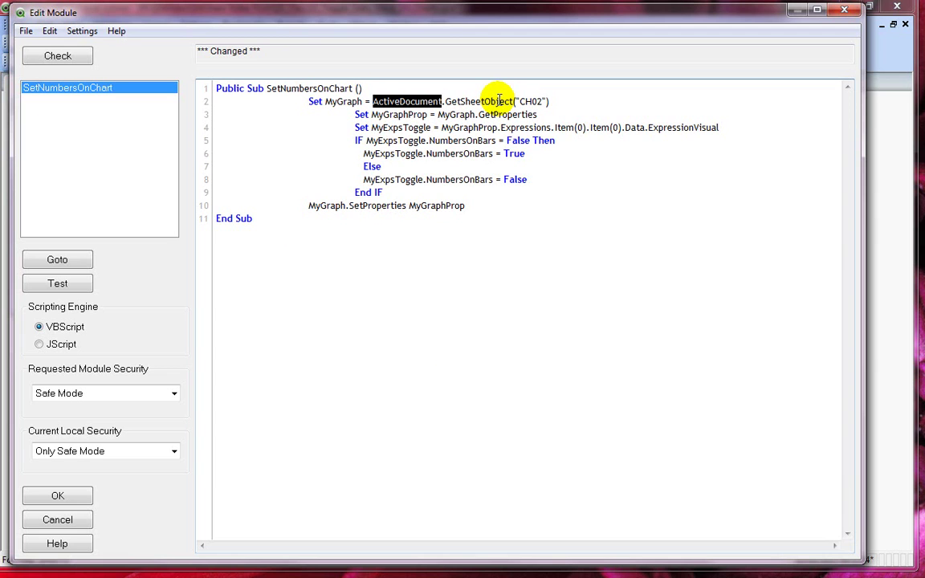
double_click(499, 100)
click(537, 102)
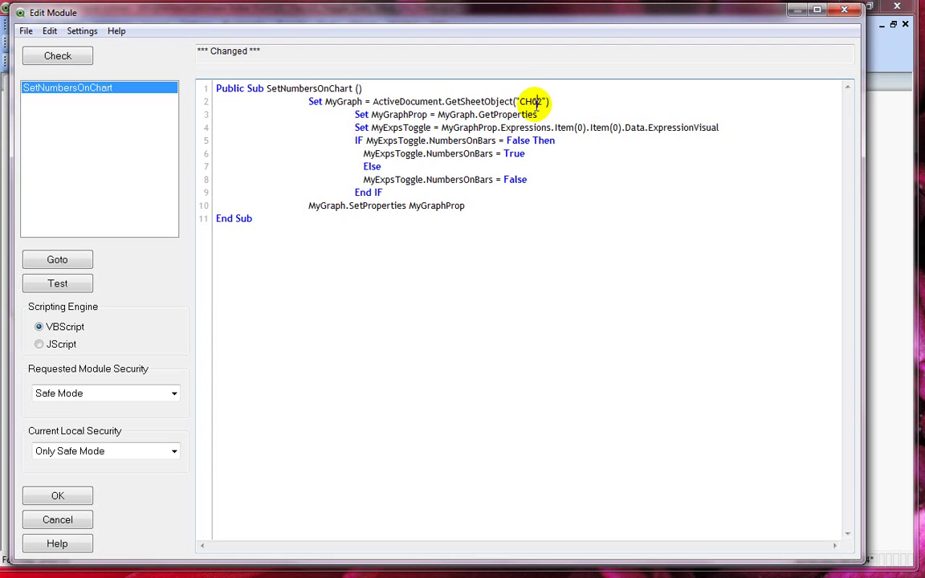
double_click(535, 102)
Walk through line 3, Set MyGraphProp = MyGraph.GetProperties.
drag(309, 112, 436, 114)
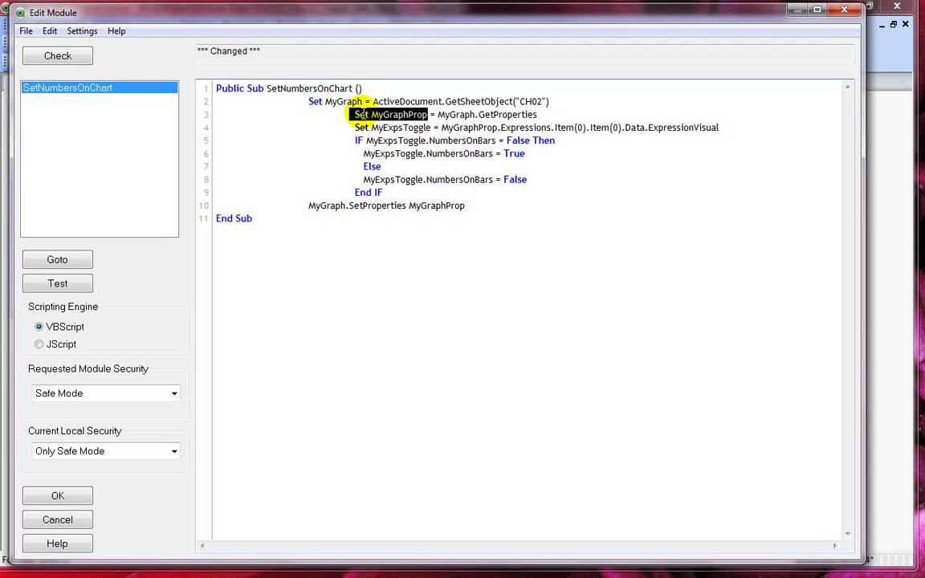
click(380, 113)
double_click(390, 113)
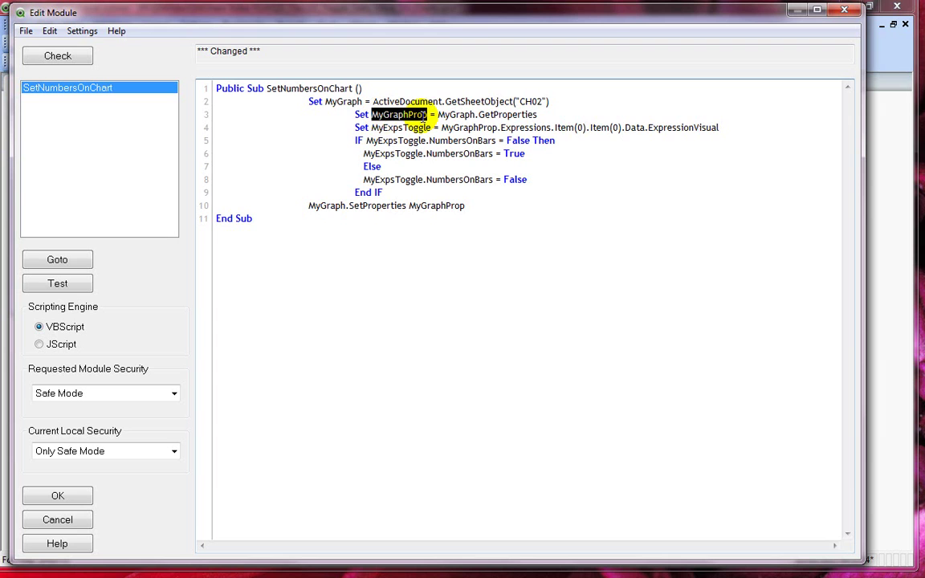
click(432, 114)
double_click(452, 114)
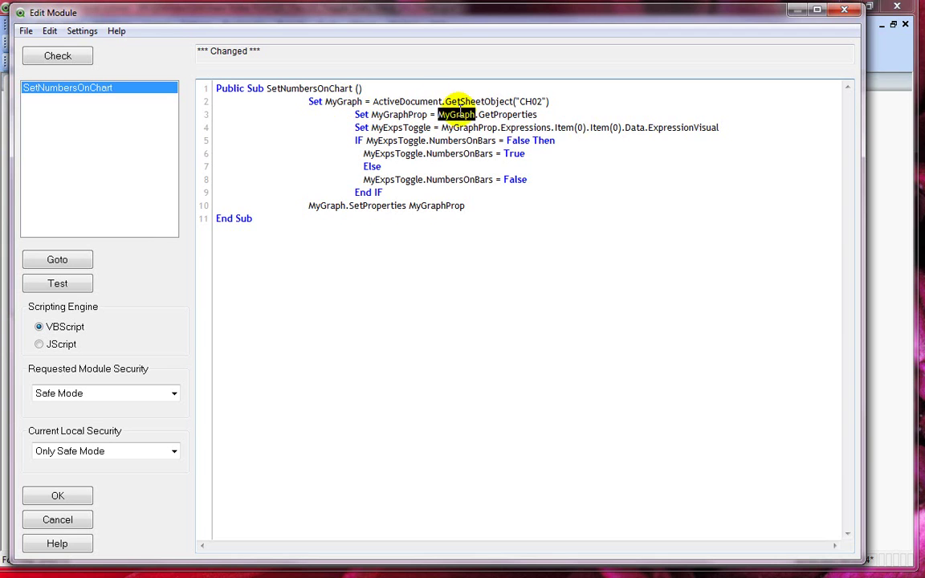
double_click(499, 115)
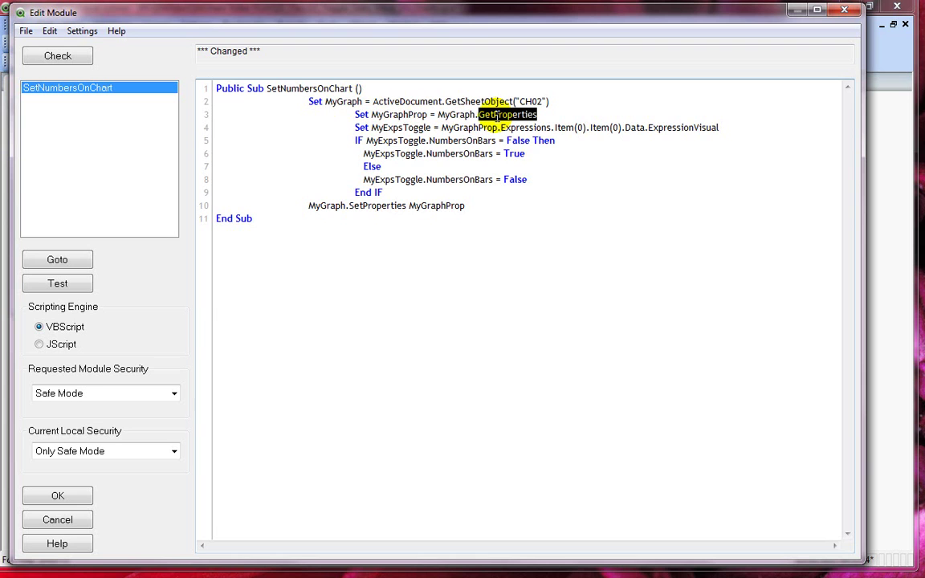
click(347, 121)
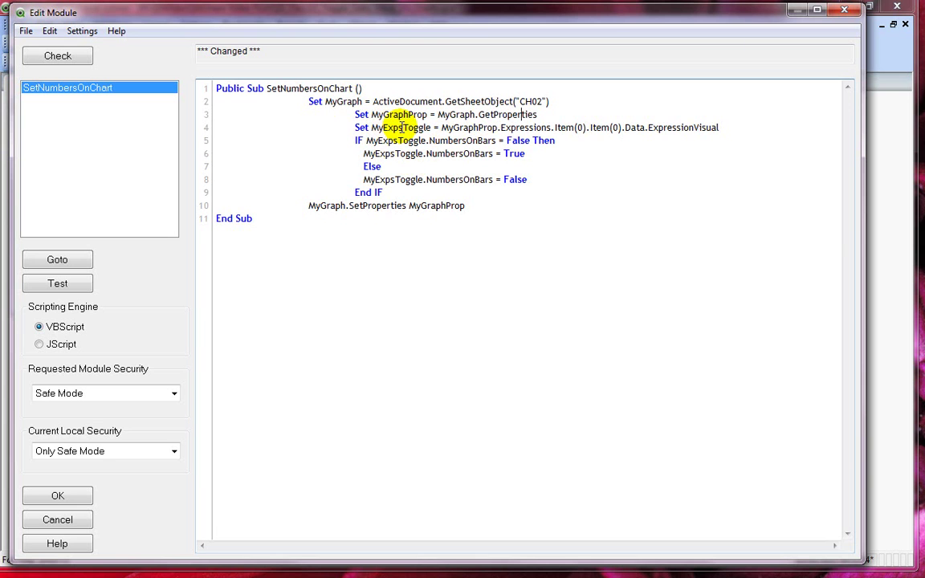
double_click(400, 127)
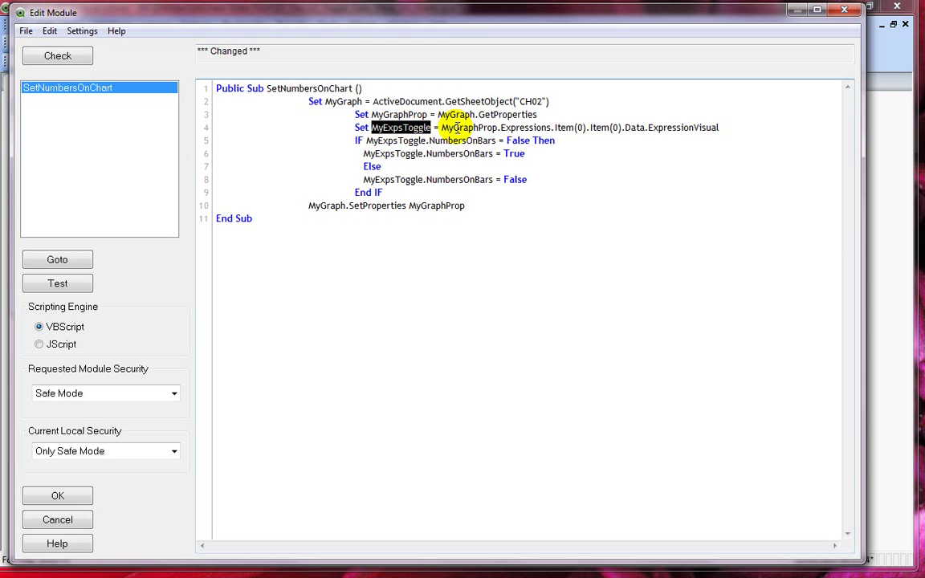
double_click(466, 127)
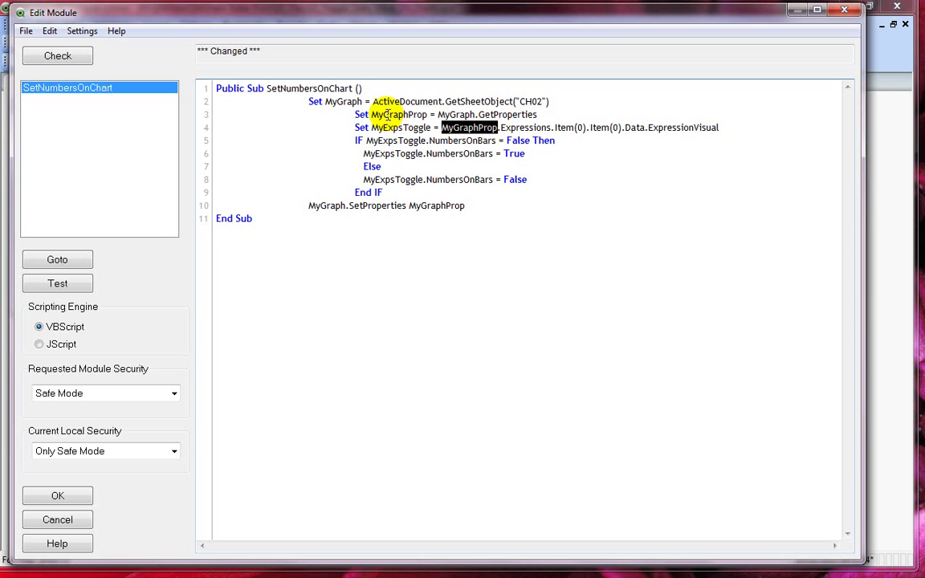
double_click(518, 127)
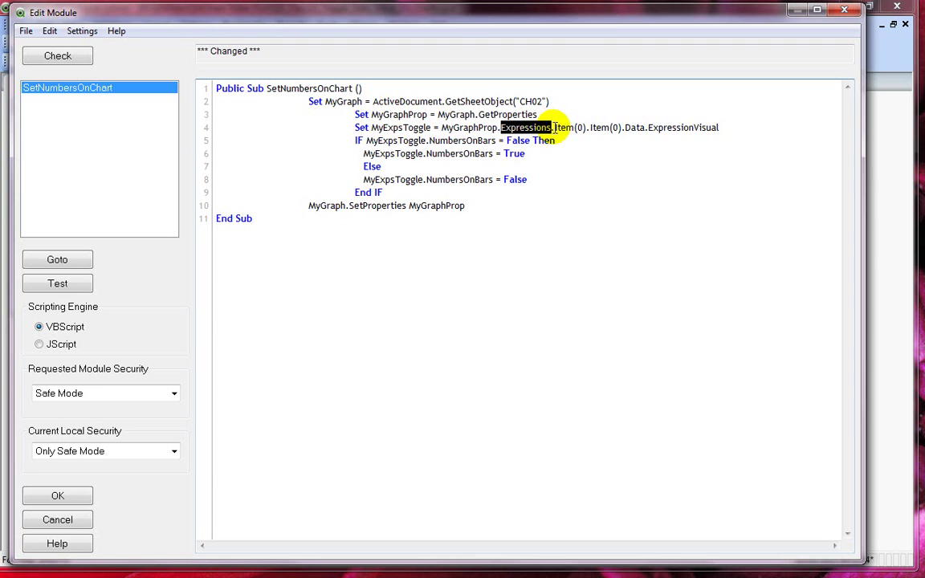
double_click(564, 127)
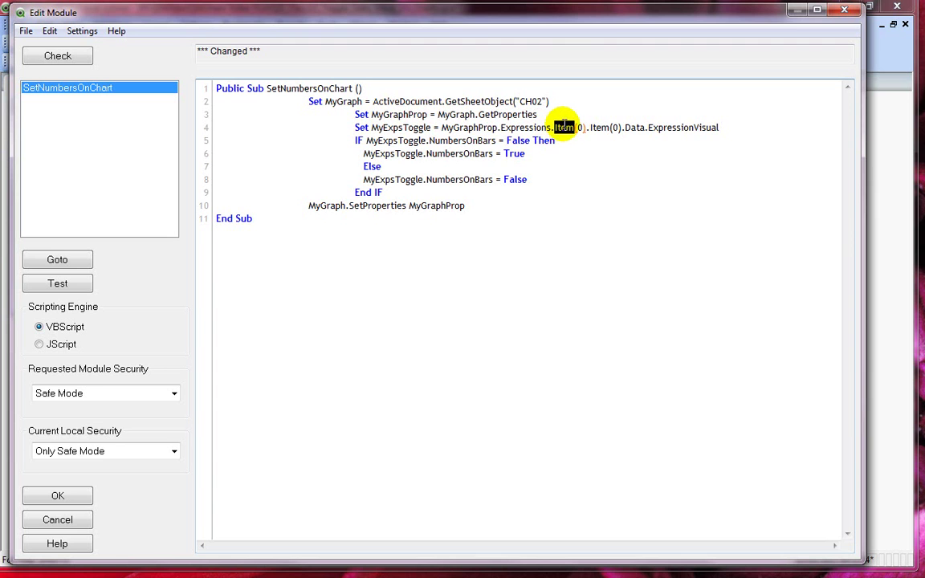
double_click(601, 127)
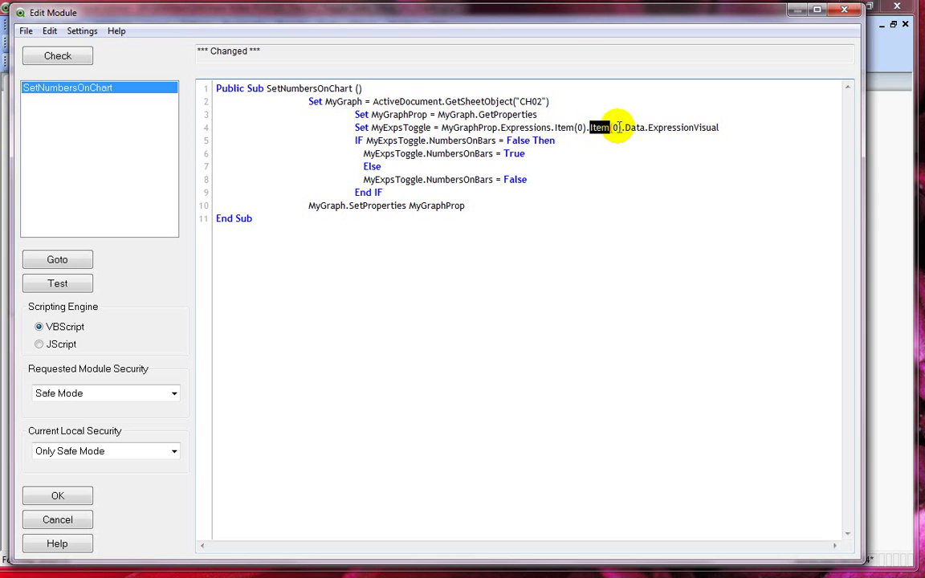
click(634, 125)
double_click(635, 127)
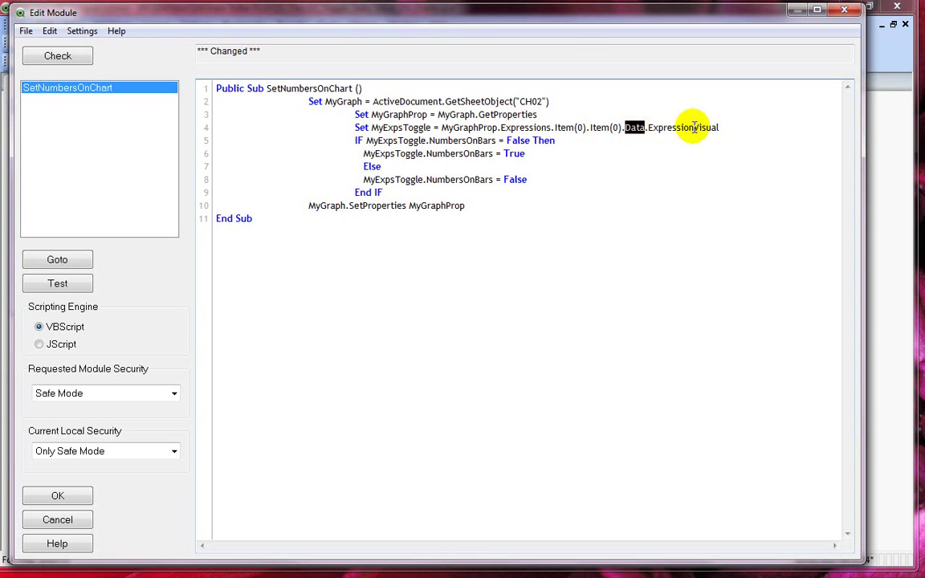
click(683, 129)
triple_click(683, 128)
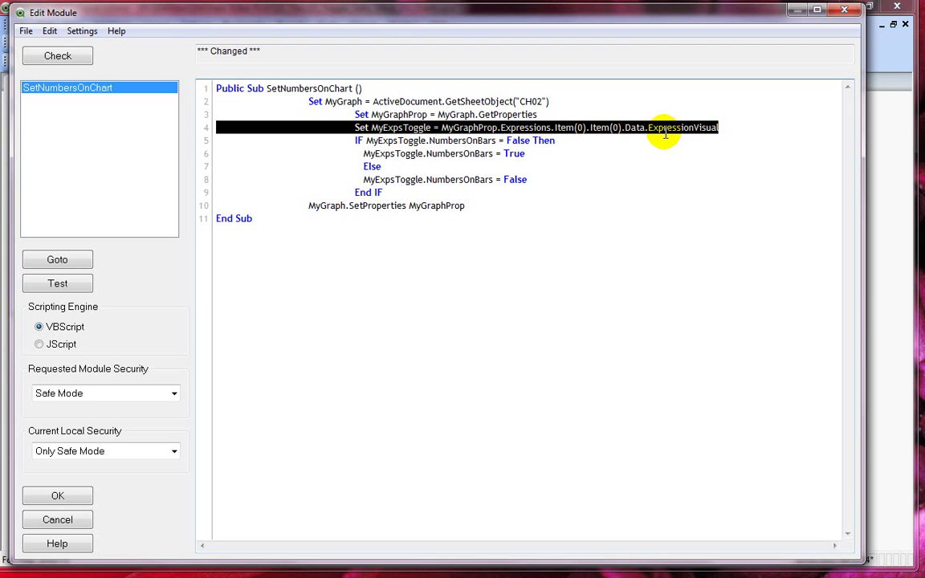
click(579, 127)
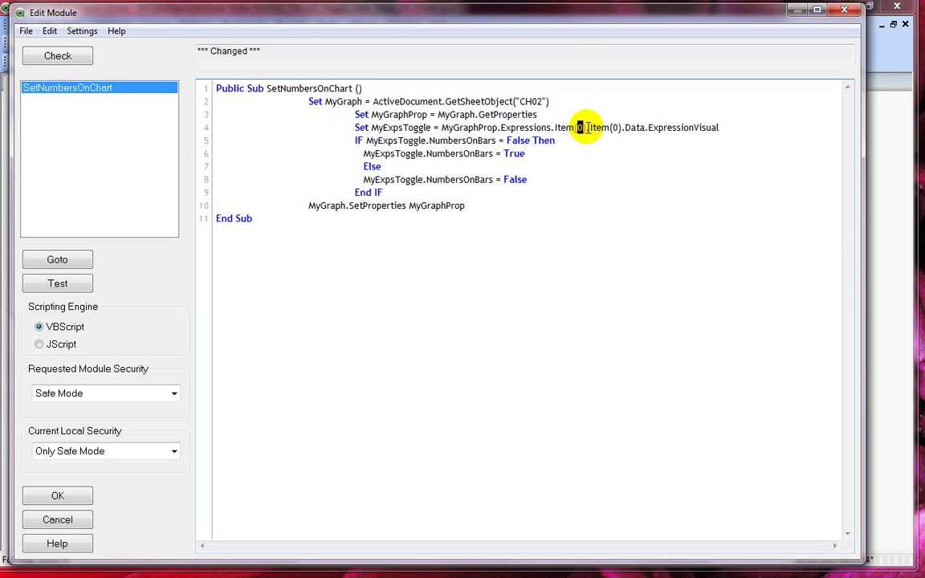
double_click(616, 127)
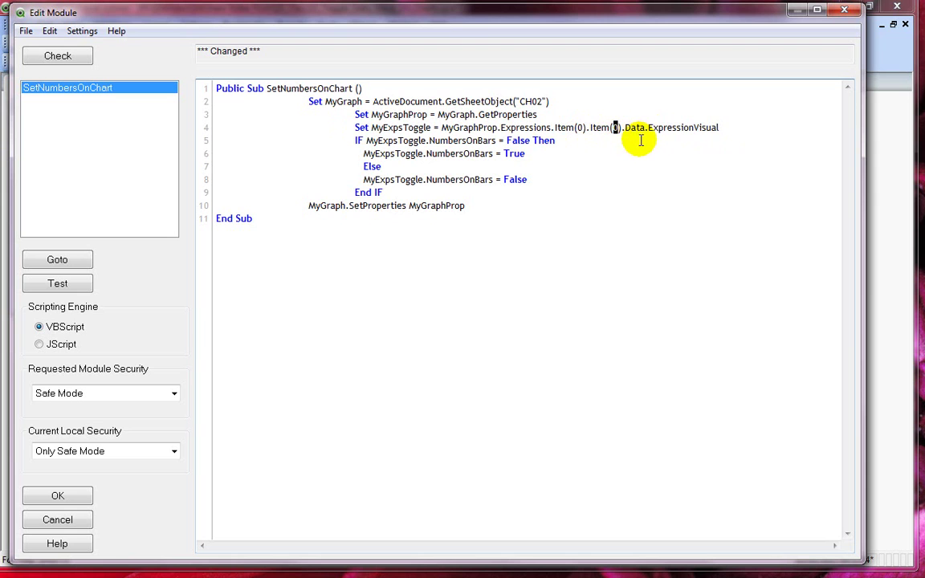
double_click(390, 140)
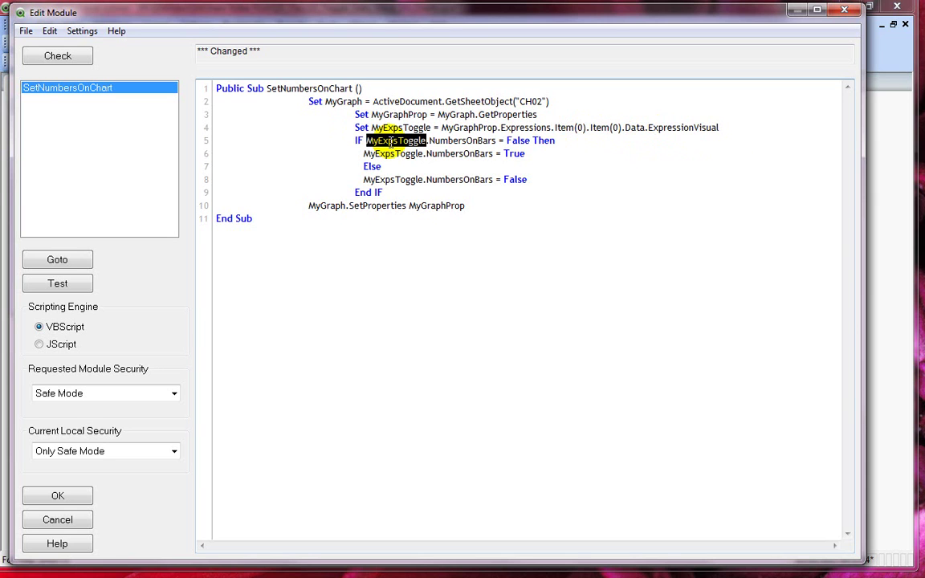
double_click(461, 140)
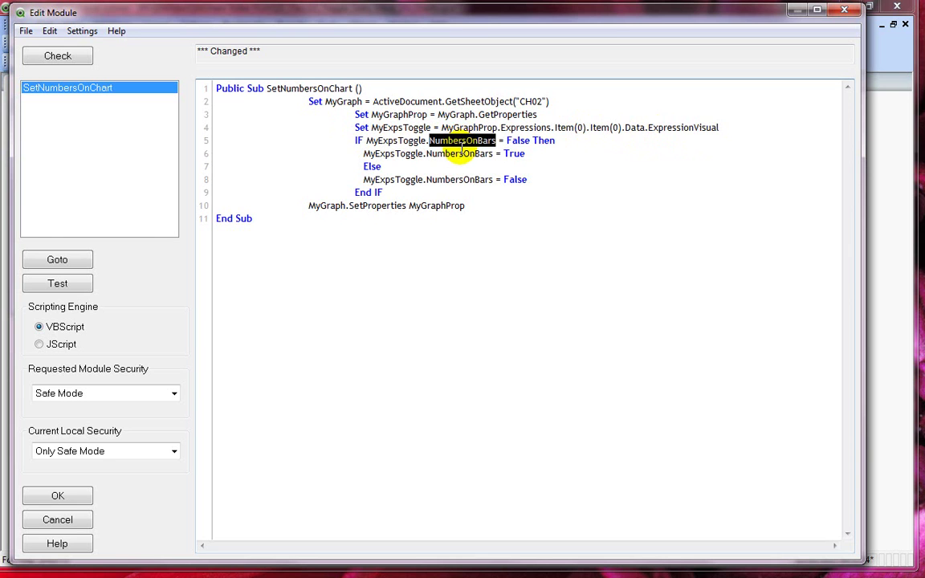
click(516, 141)
double_click(517, 141)
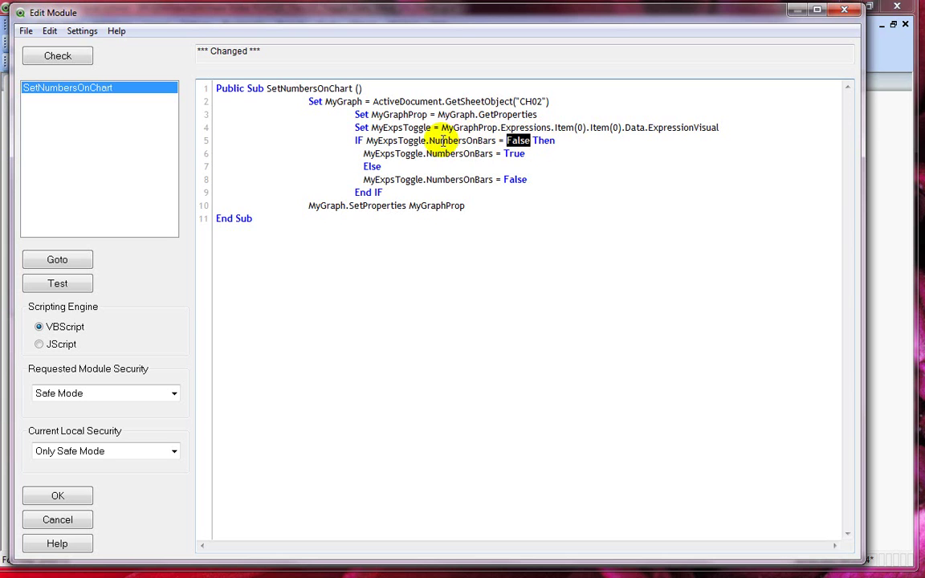
drag(363, 153, 541, 155)
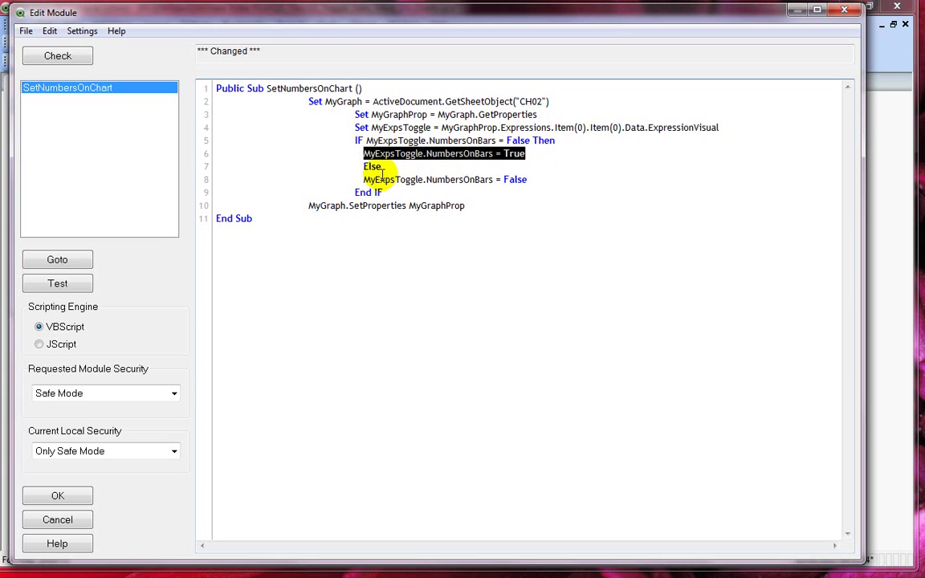
drag(359, 167, 535, 175)
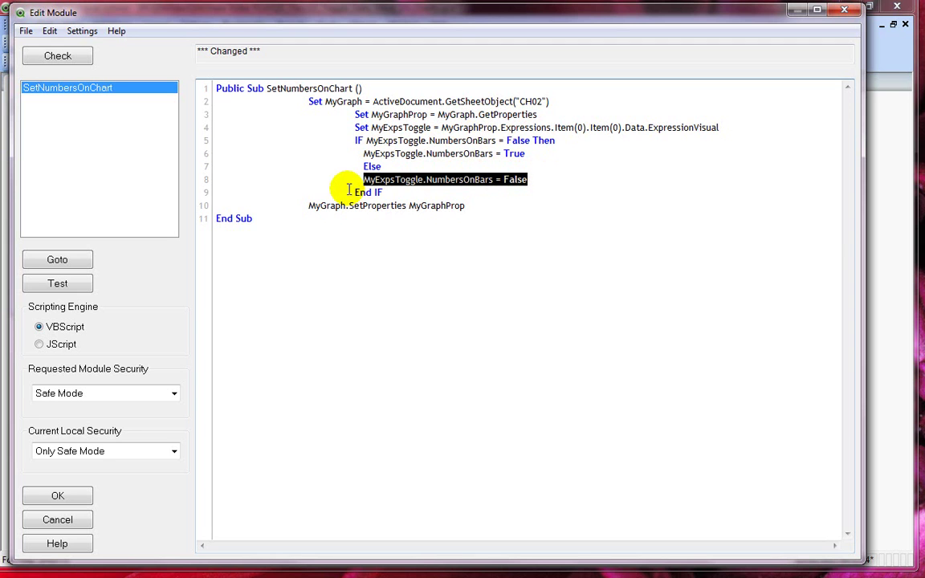
drag(351, 191, 253, 147)
click(394, 192)
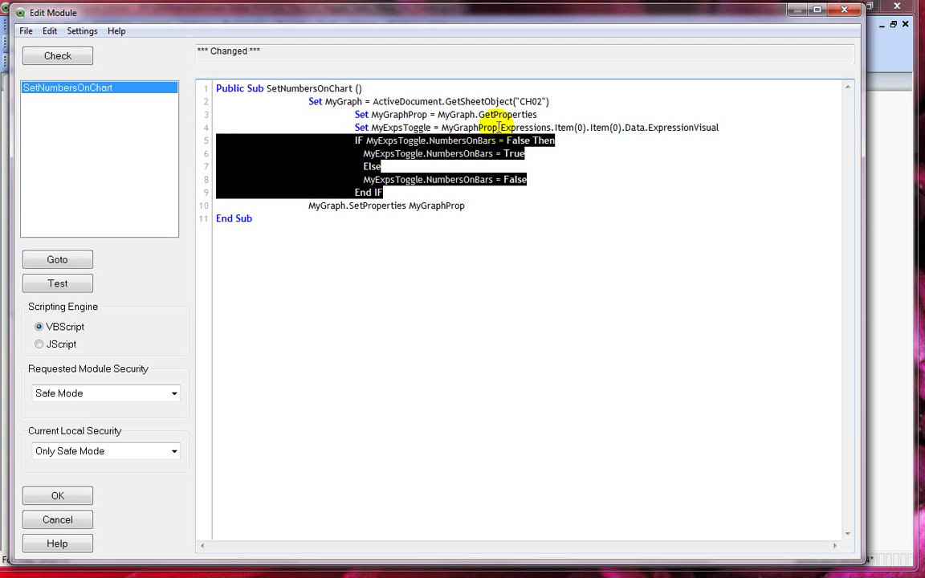
click(711, 127)
drag(711, 127, 216, 100)
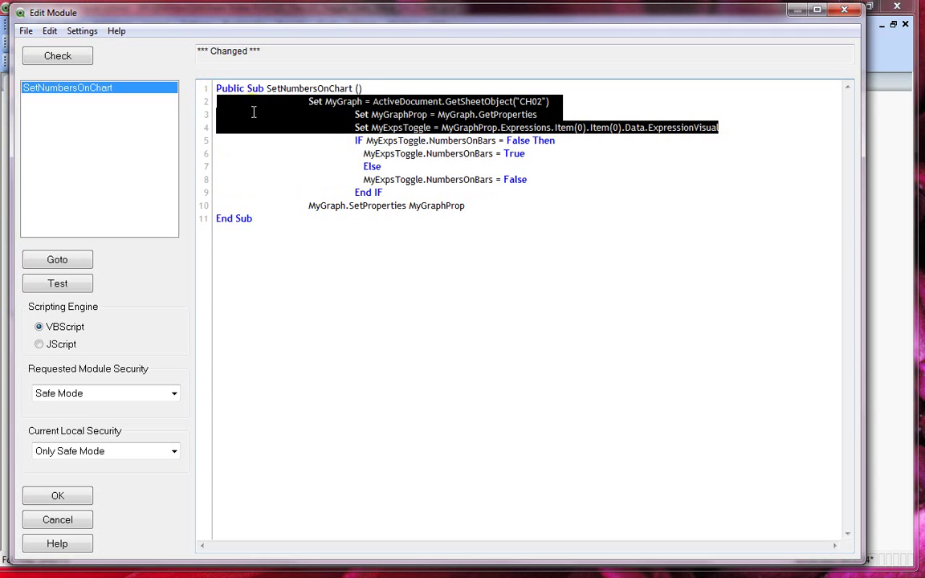
click(330, 206)
drag(301, 206, 344, 206)
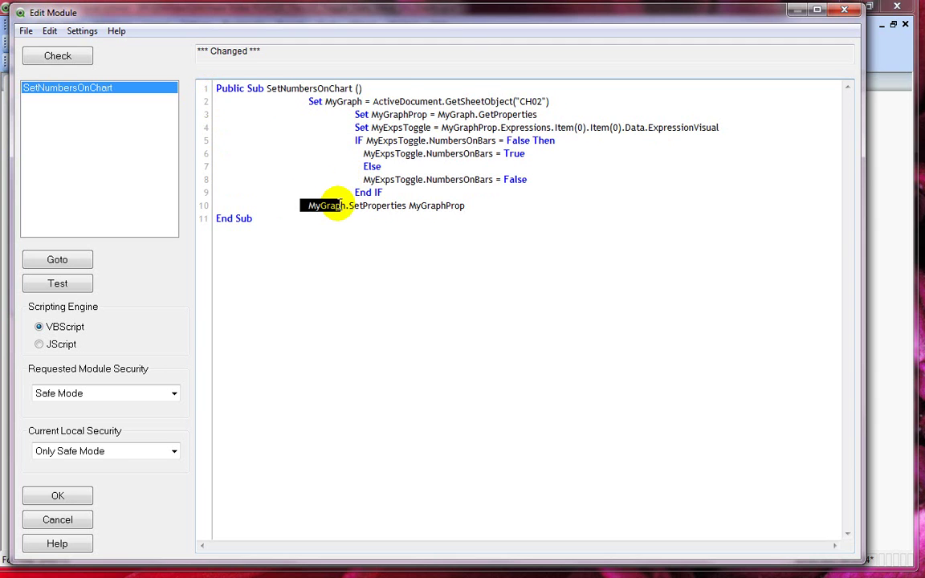
double_click(359, 206)
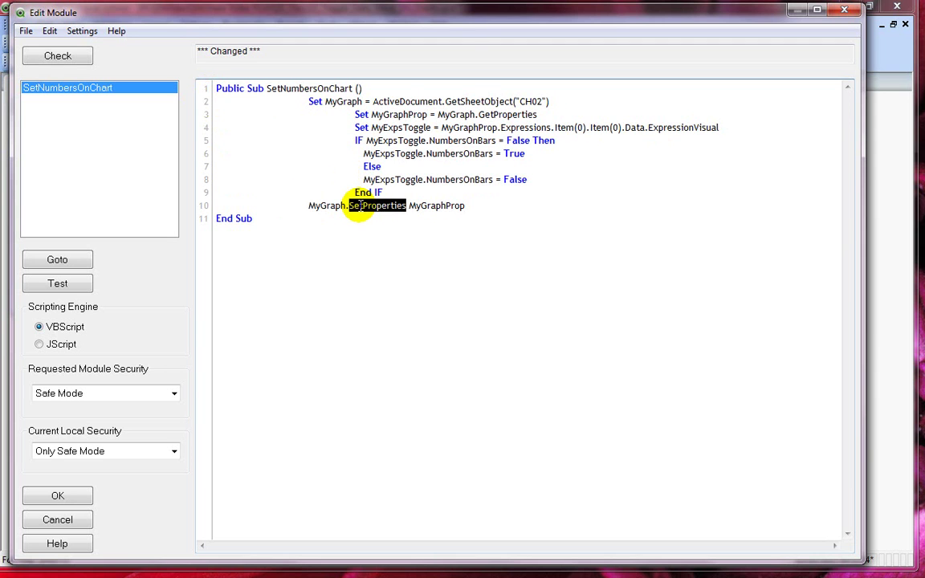
double_click(424, 206)
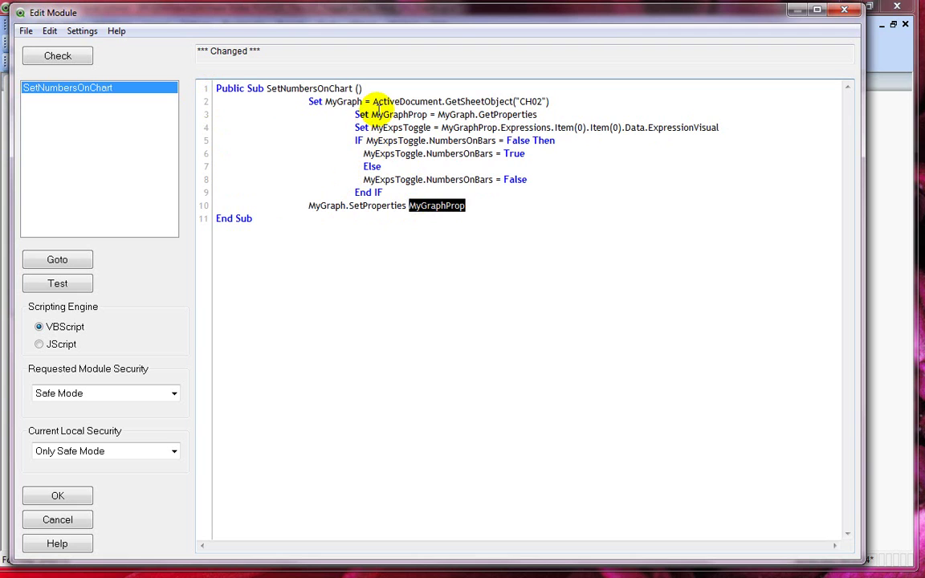
double_click(374, 115)
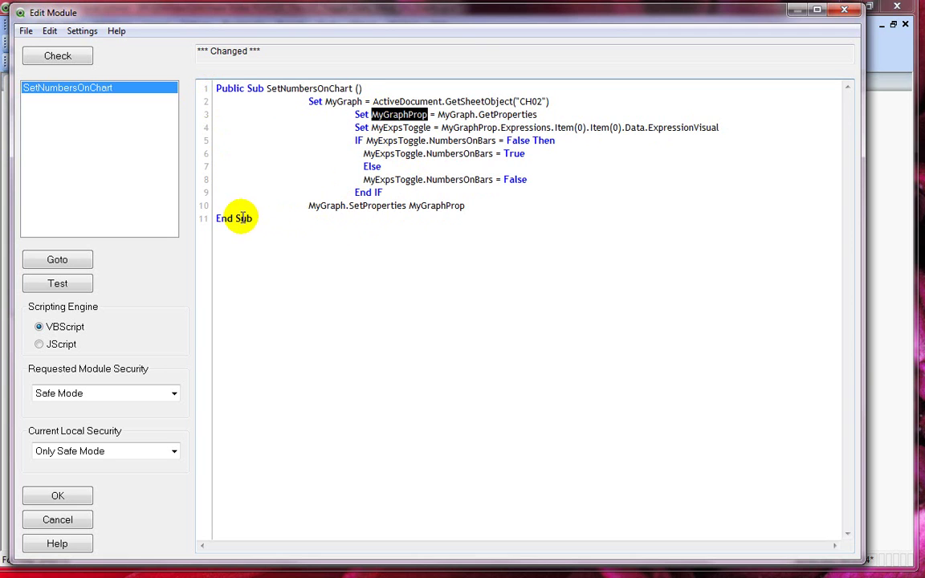
key(F3)
drag(264, 220, 214, 221)
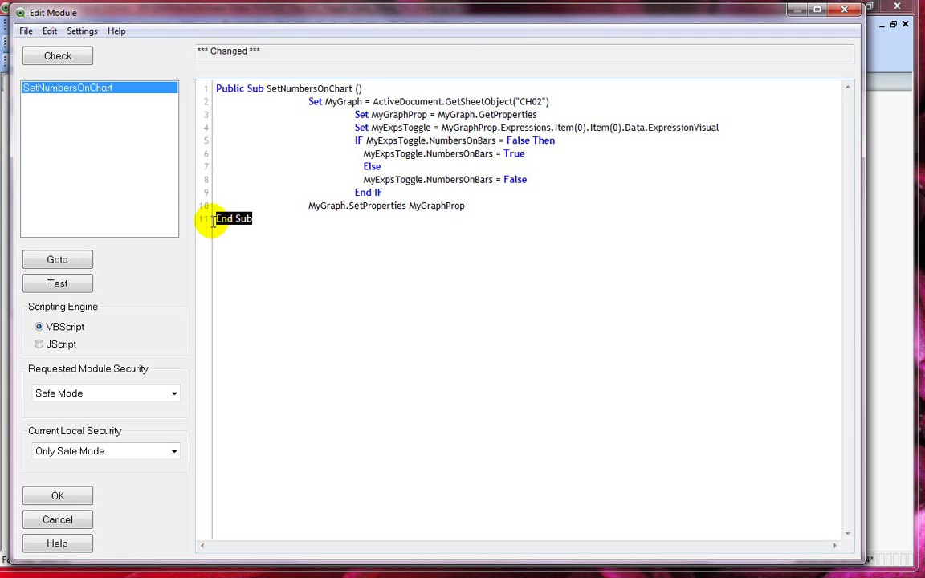
Accept the macro and test the right chart's checkbox on and off, ending with values hidden.
click(56, 495)
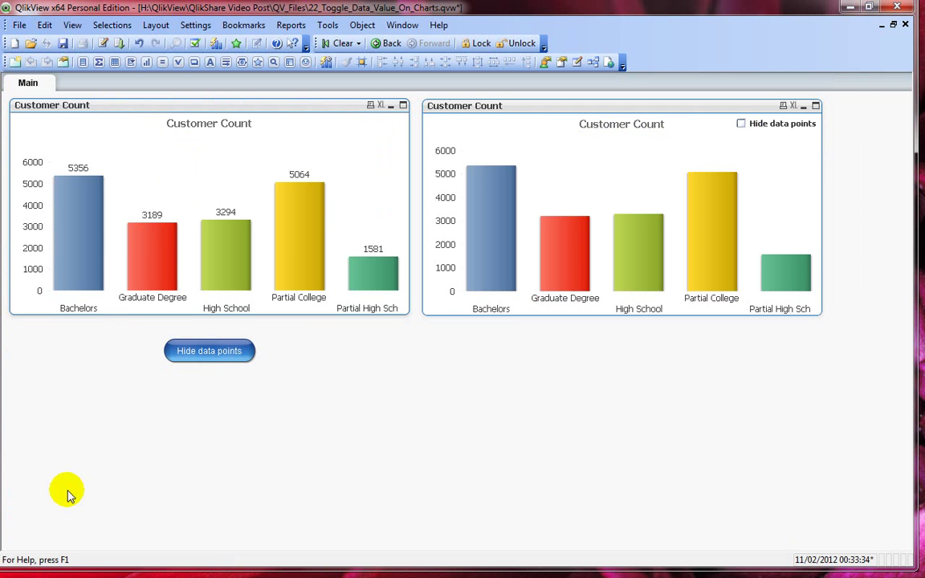
click(740, 124)
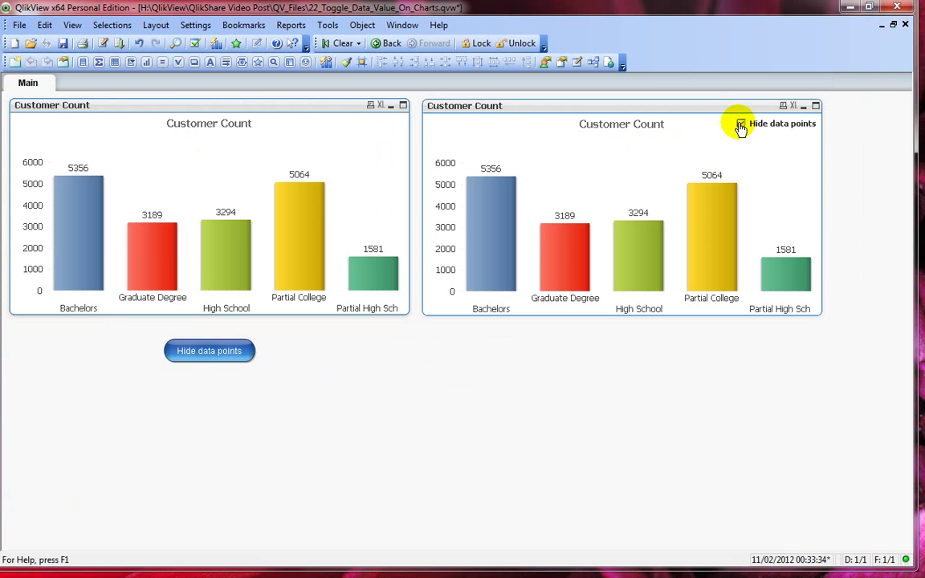
click(741, 124)
click(740, 125)
click(740, 125)
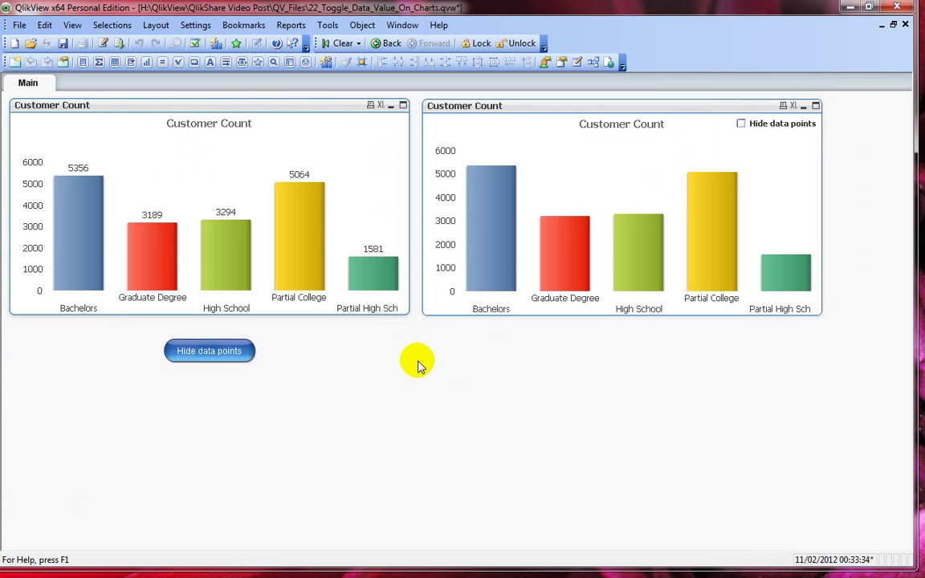